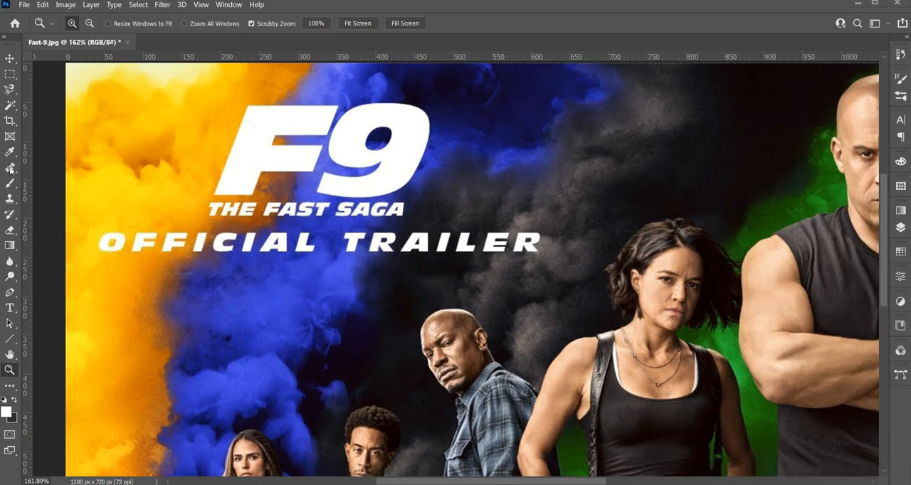
Try a Clone Stamp stroke over the blue smoke at the end of the word "OFFICIAL" and undo it
key("s")
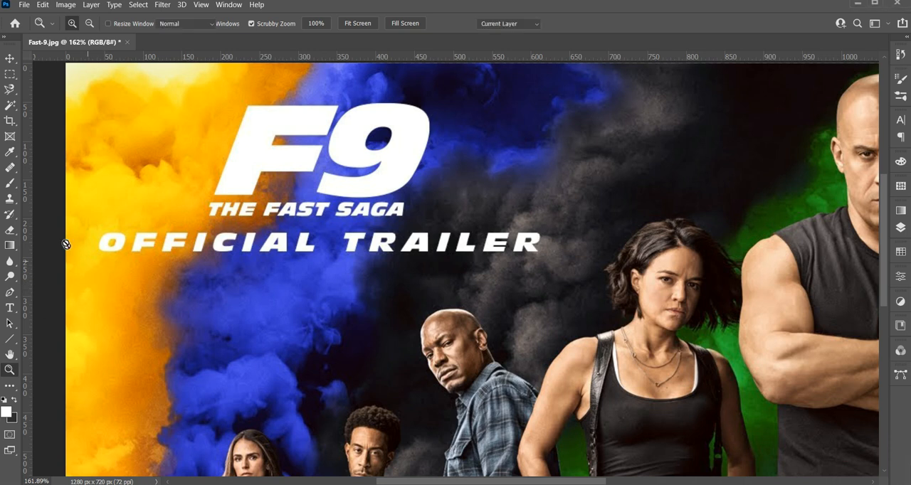
right_click(13, 203)
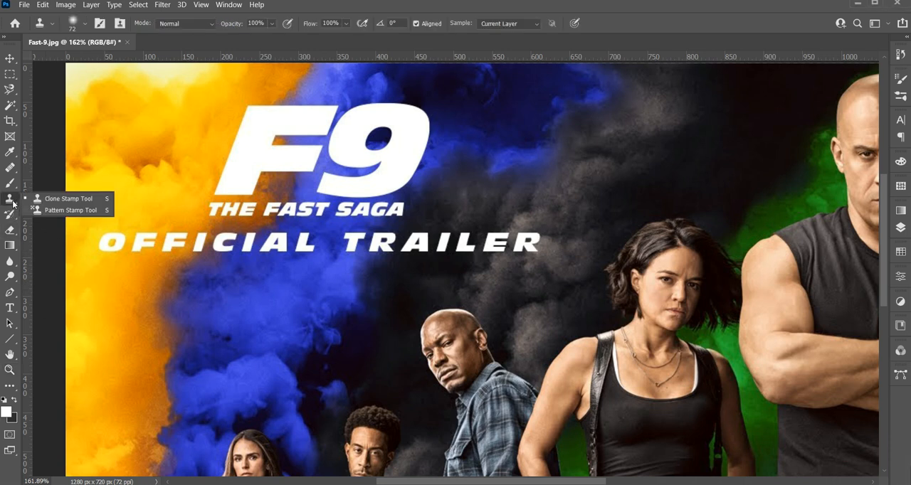
left_click(53, 202)
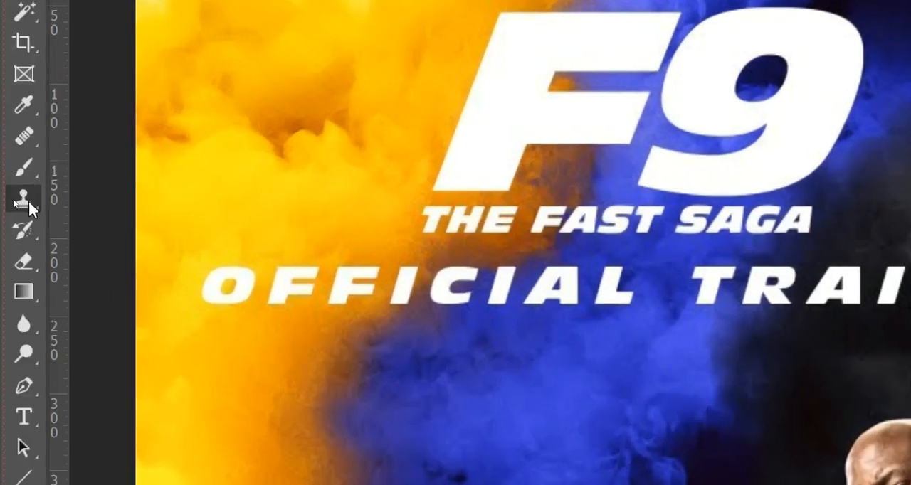
right_click(28, 198)
left_click(127, 201)
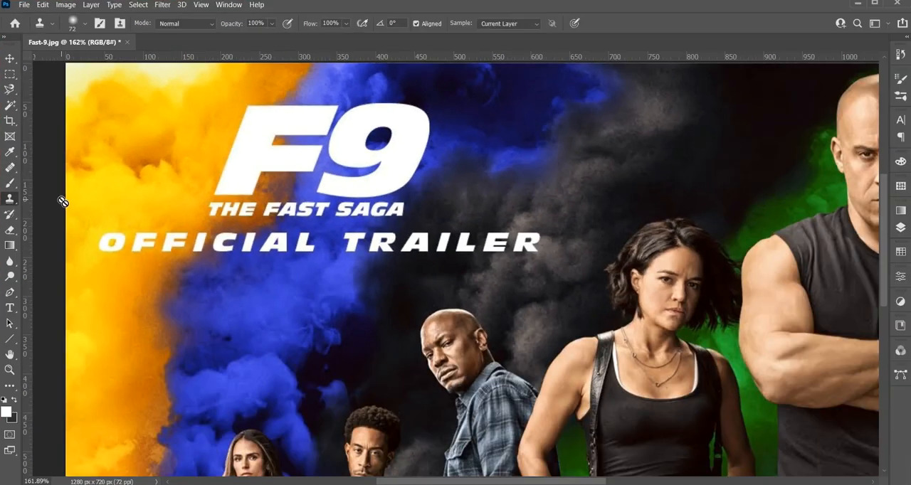
mouse_move(303, 274)
left_mouse_down()
mouse_move(320, 270)
mouse_move(313, 262)
left_mouse_up()
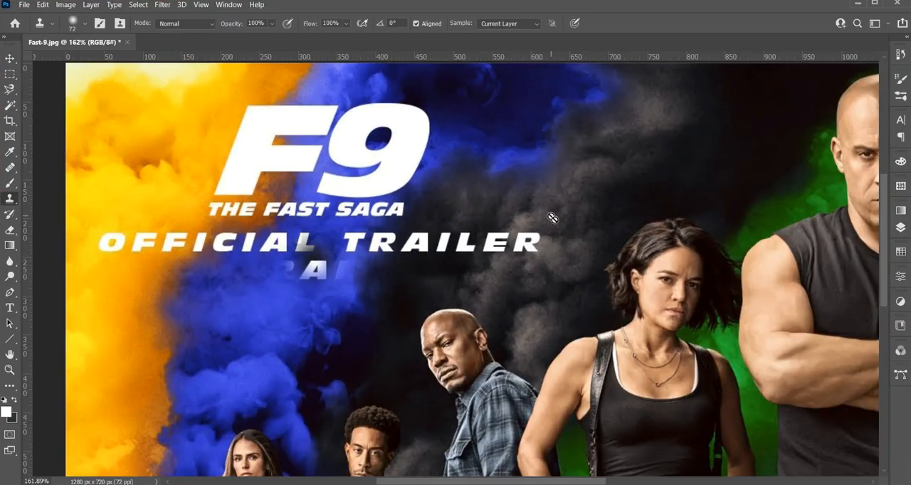
key("ctrl+z")
key("Tab")
key("Tab")
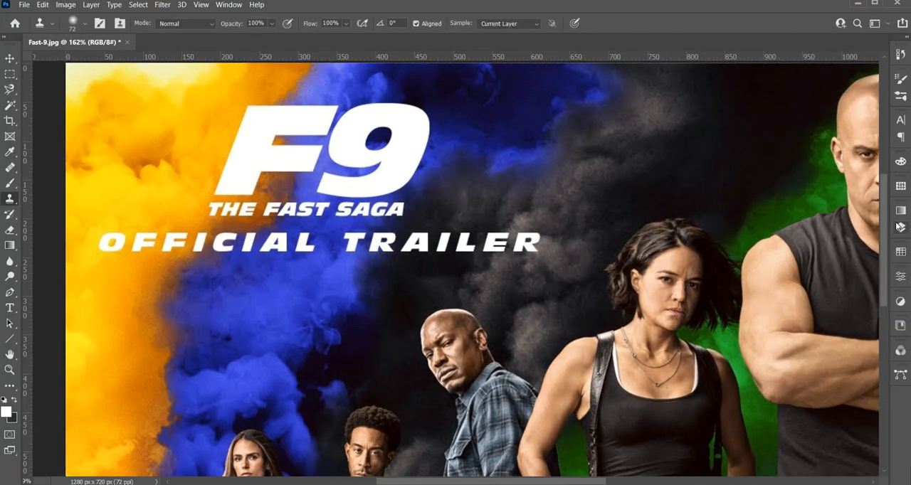
On the Background layer, clone dark smoke over the last letters of "TRAILER" with the Clone Stamp tool
left_click(901, 228)
left_click(778, 289)
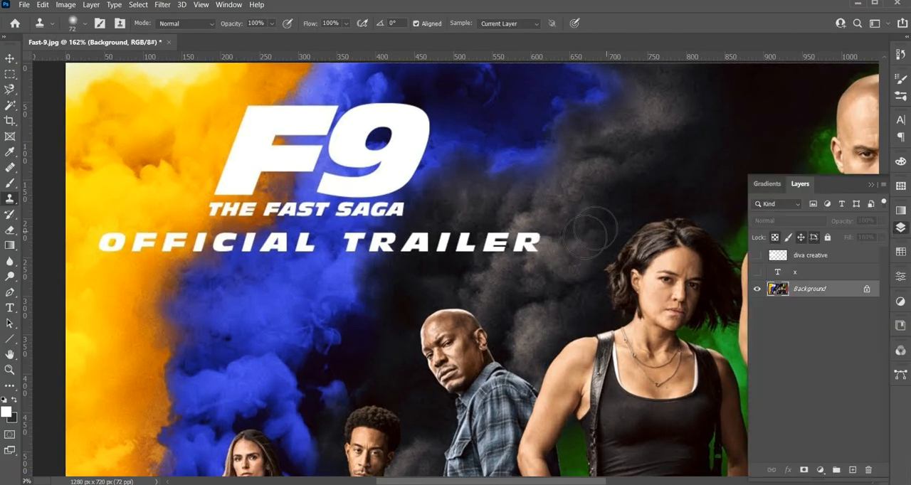
left_click(537, 212, "alt")
mouse_move(530, 239)
left_mouse_down()
mouse_move(524, 248)
mouse_move(486, 232)
left_mouse_up()
left_click(508, 253, "alt")
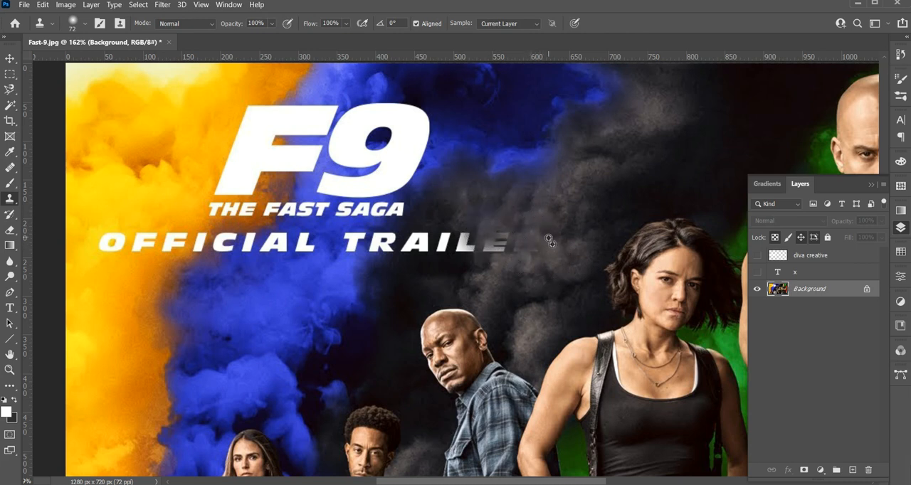
key("ctrl+z")
left_click_drag(524, 253, 494, 244)
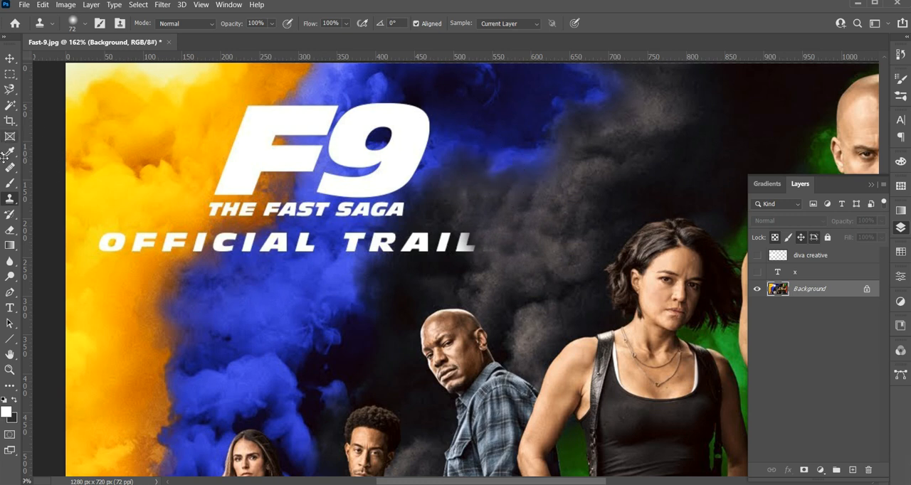
Try to paint out the lower part of the F9 logo and the subtitle with the Healing Brush
left_click_drag(10, 166, 63, 183)
left_click(467, 184, "alt")
left_click(397, 187)
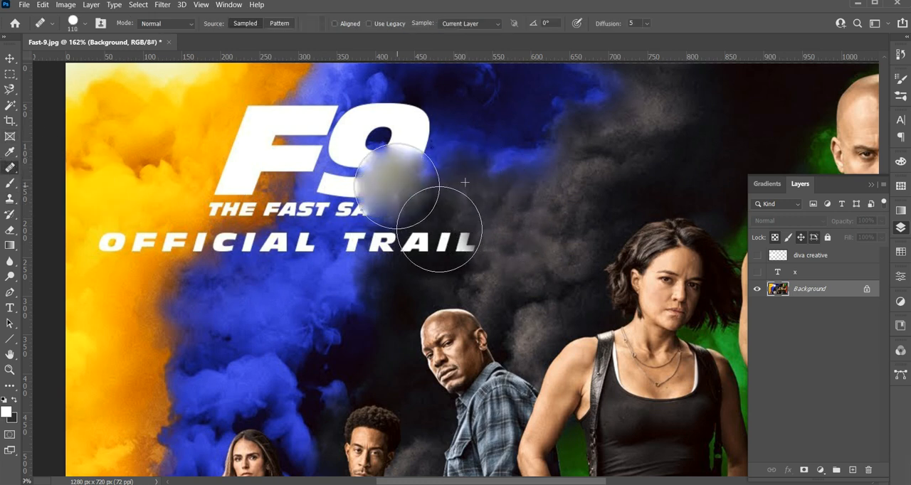
left_click(374, 190)
left_click(355, 217)
left_click(344, 223)
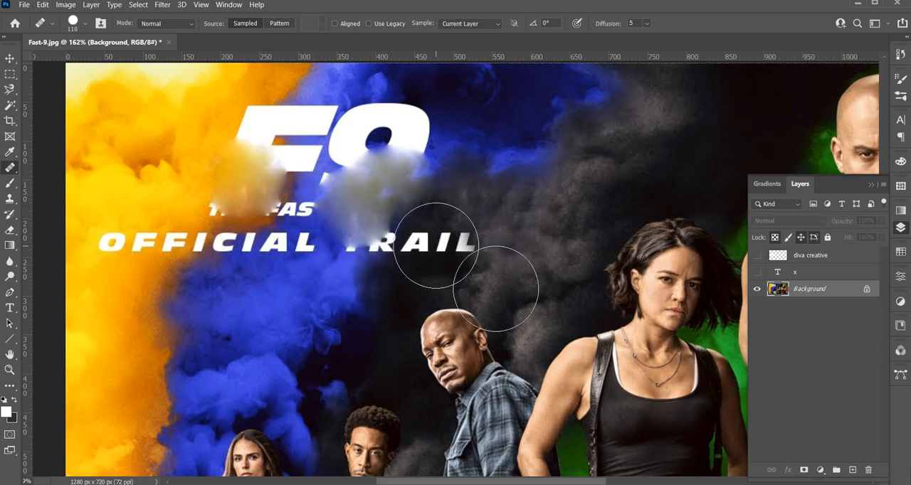
left_click(244, 193)
left_click(299, 212)
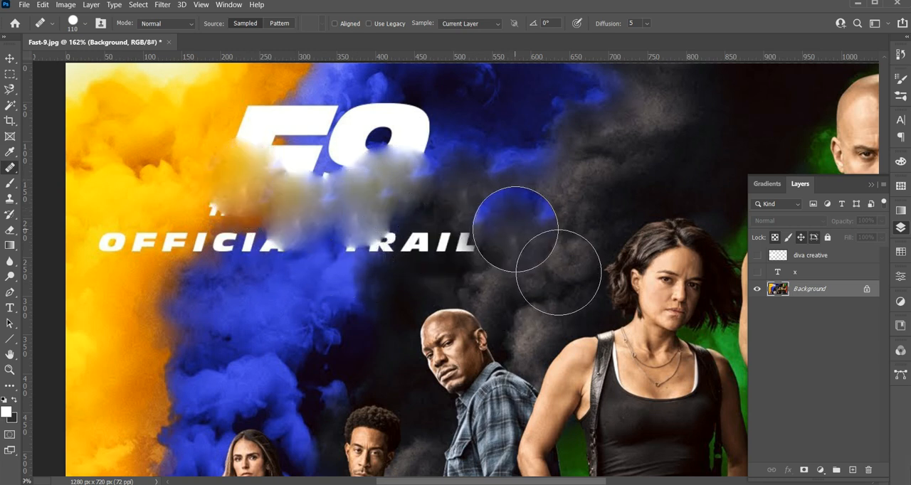
mouse_move(517, 215)
left_mouse_down()
mouse_move(482, 219)
mouse_move(496, 223)
left_mouse_up()
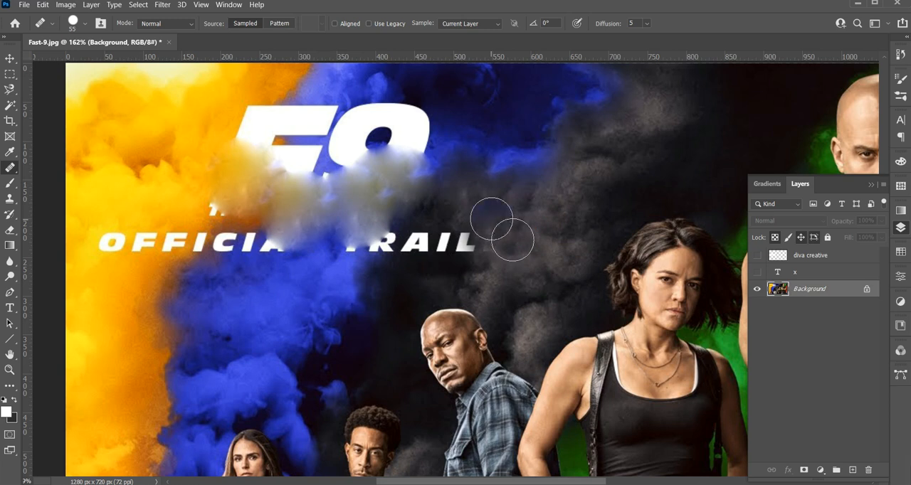
Set the Healing Brush size to 37 px, increase its spacing and retouch the edge of the 9
left_click(80, 26)
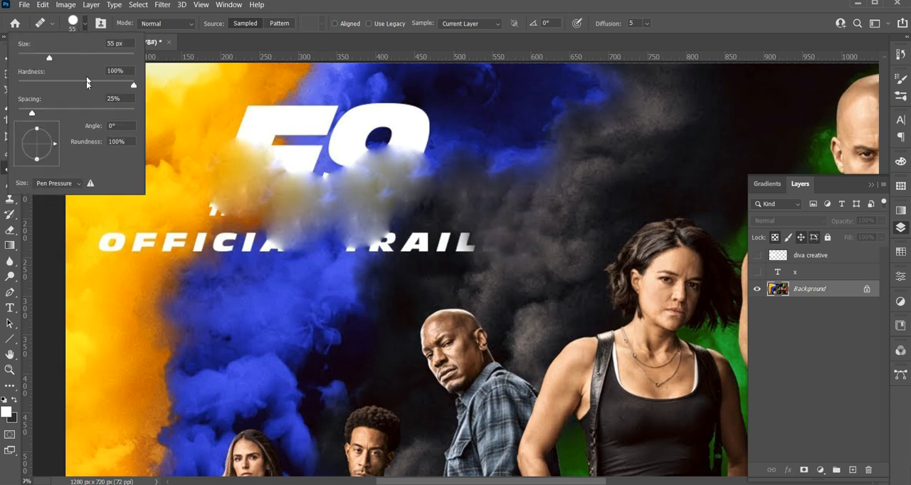
left_click(39, 56)
left_click_drag(32, 113, 56, 112)
left_click(434, 159)
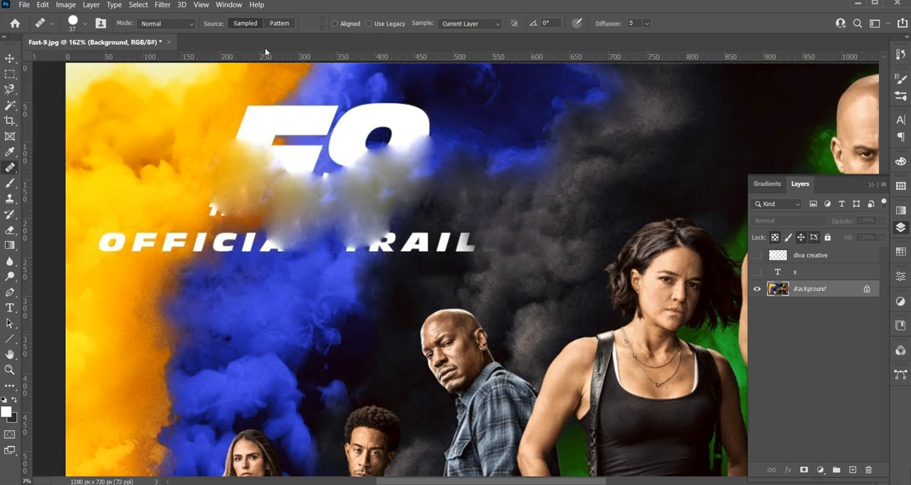
Toggle the visibility of the "x" text layer several times, leaving the red X shown over the logo
left_click(758, 272)
left_click(757, 273)
left_click(757, 273)
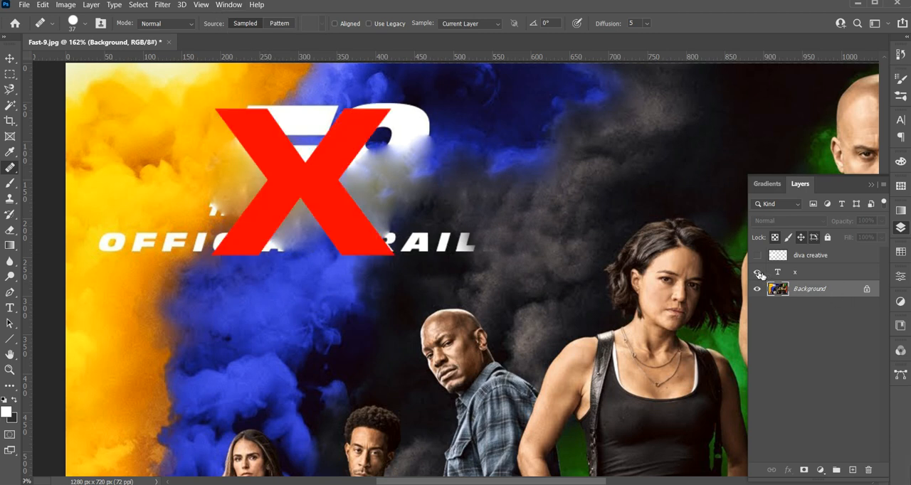
left_click(757, 273)
left_click(758, 273)
left_click(758, 273)
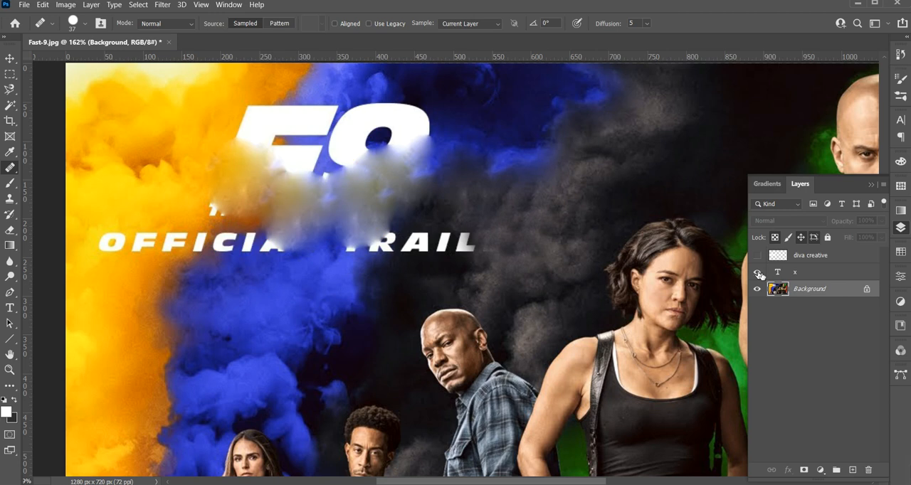
left_click(758, 273)
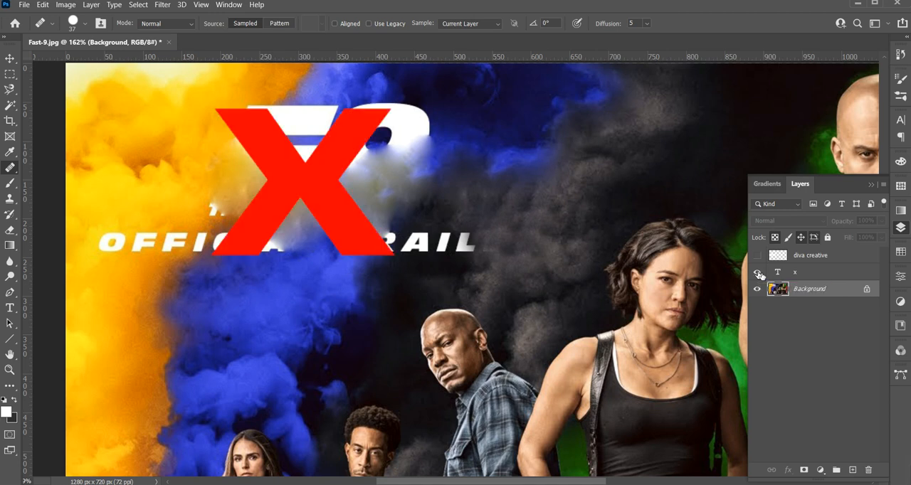
Revert the image to the history state just before the first Clone Stamp stroke
key("ctrl+1")
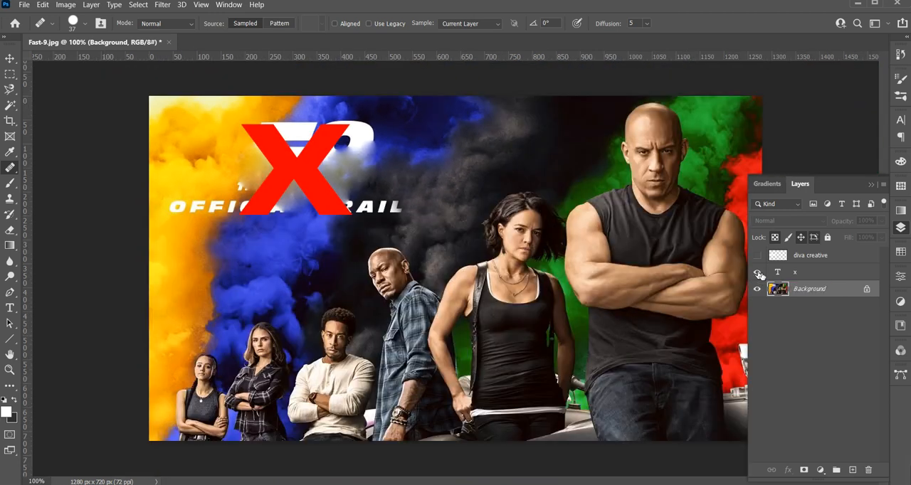
left_click(200, 6)
mouse_move(228, 5)
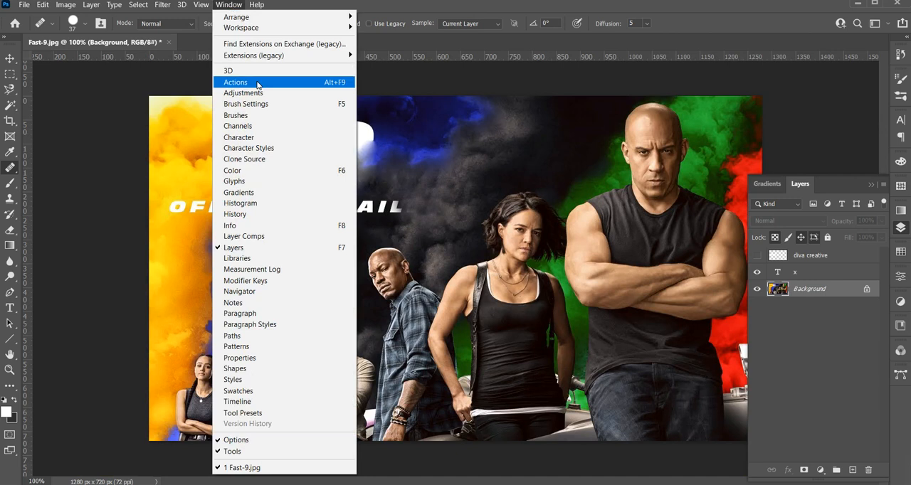
left_click(235, 214)
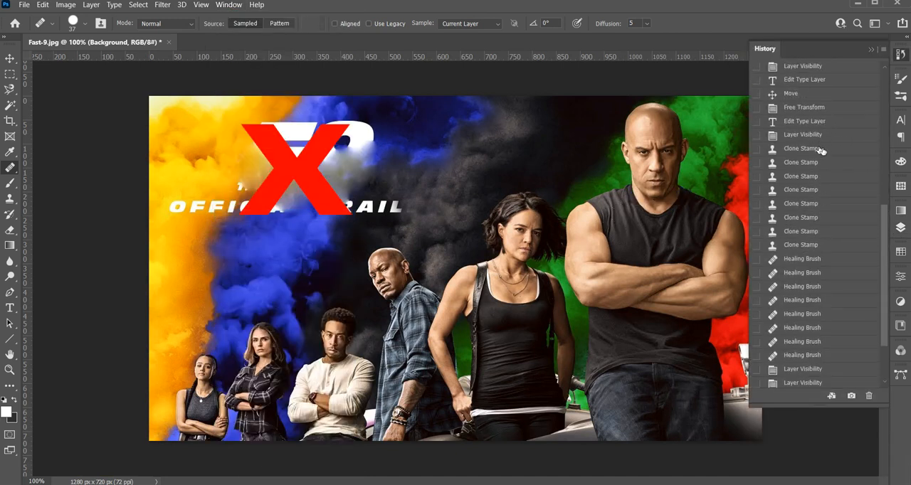
left_click(803, 135)
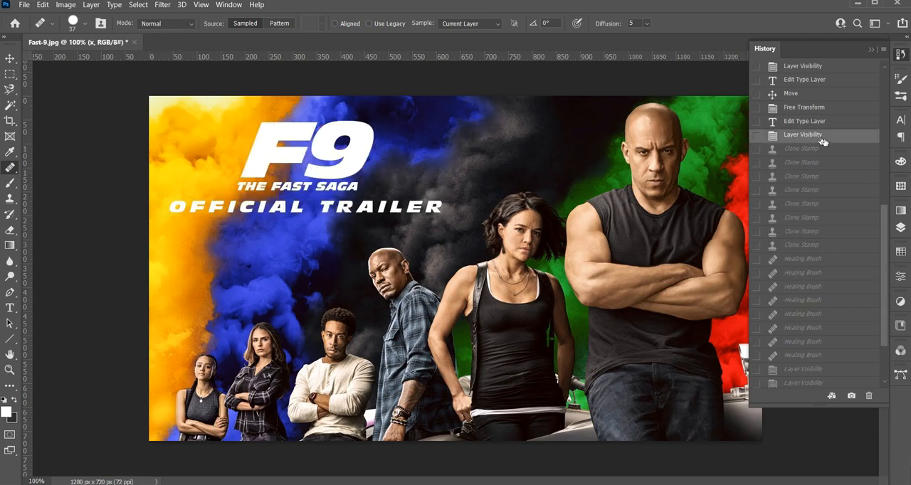
Make the Background layer active for working on the F9 title
left_click(902, 228)
left_click(790, 296)
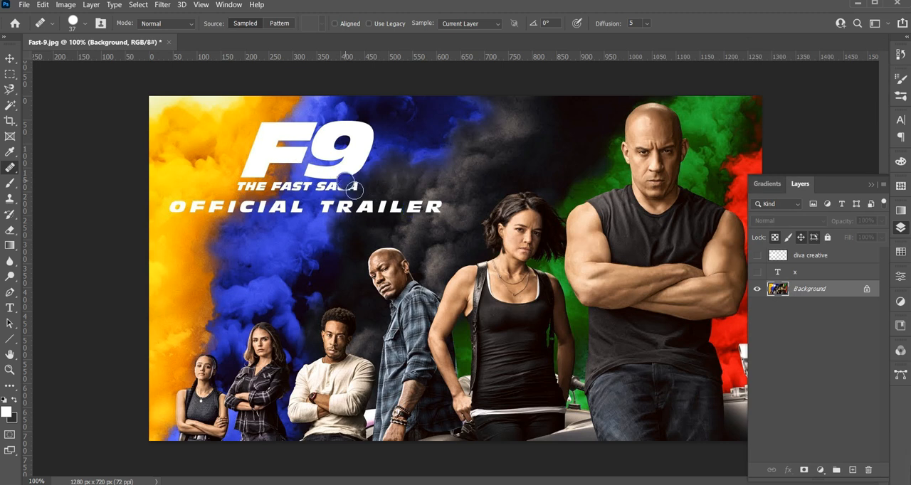
key("z")
left_click_drag(265, 135, 294, 155)
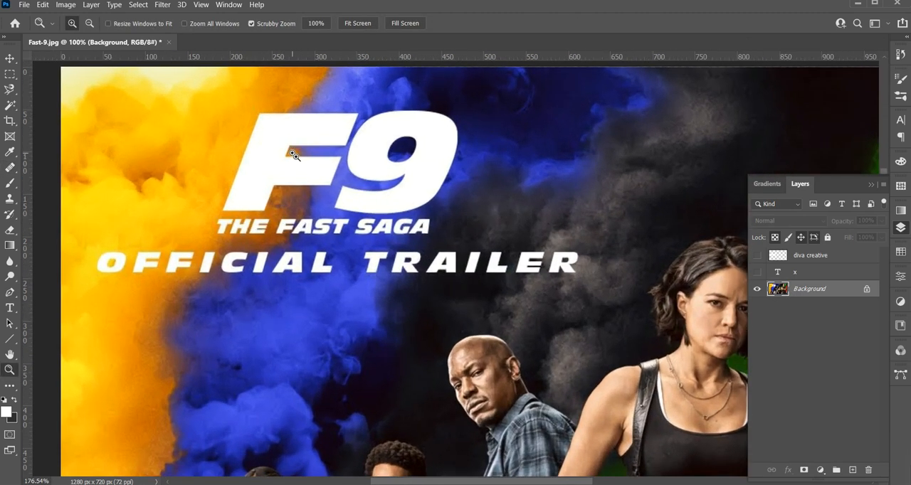
left_click(138, 5)
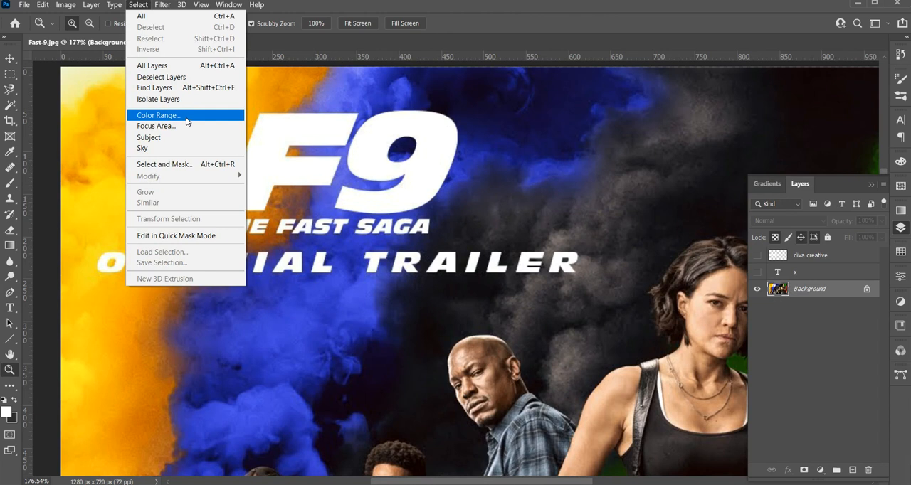
left_click(177, 121)
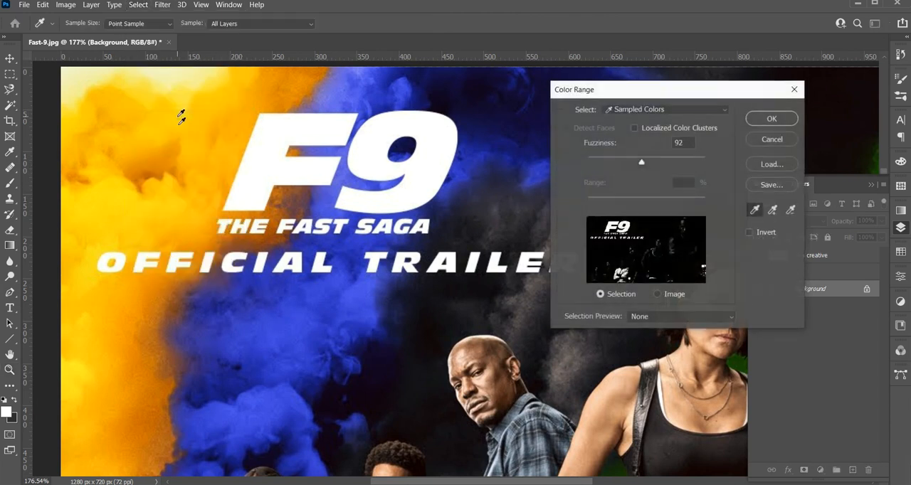
key("Escape")
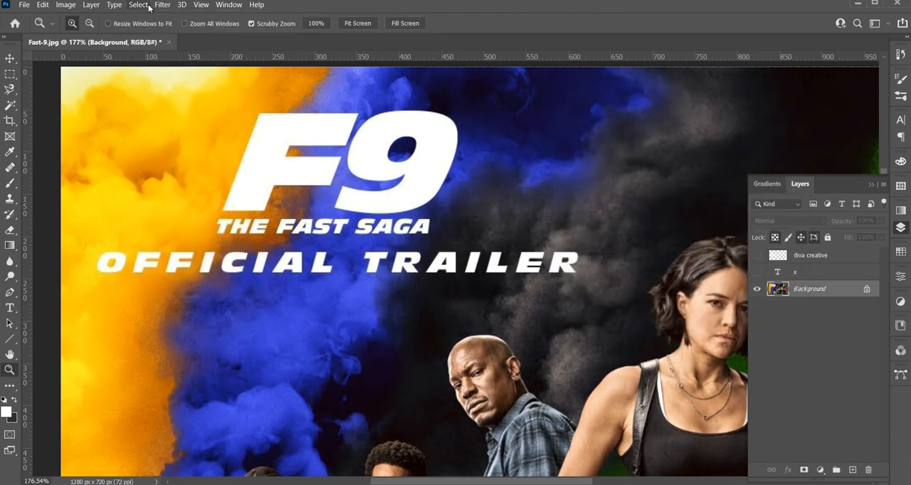
Select the white title lettering with Color Range, using sampled colors and a fuzziness of 114
left_click(163, 5)
mouse_move(138, 4)
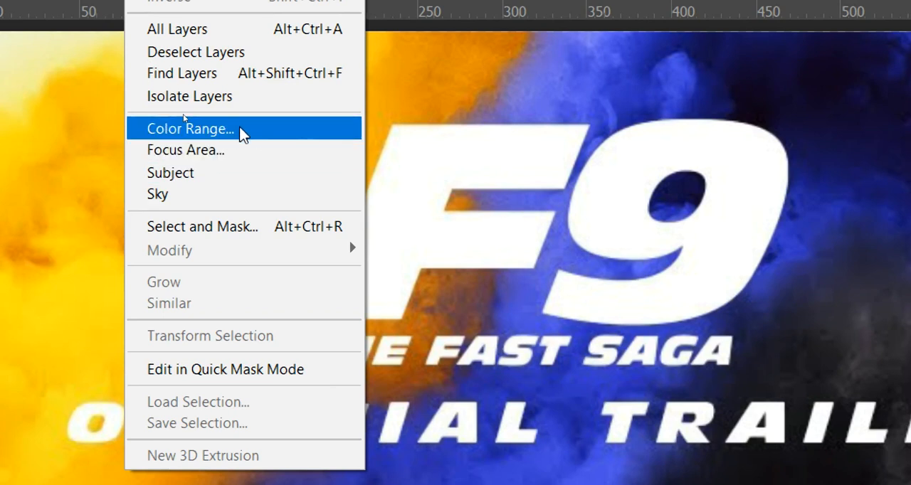
left_click(241, 131)
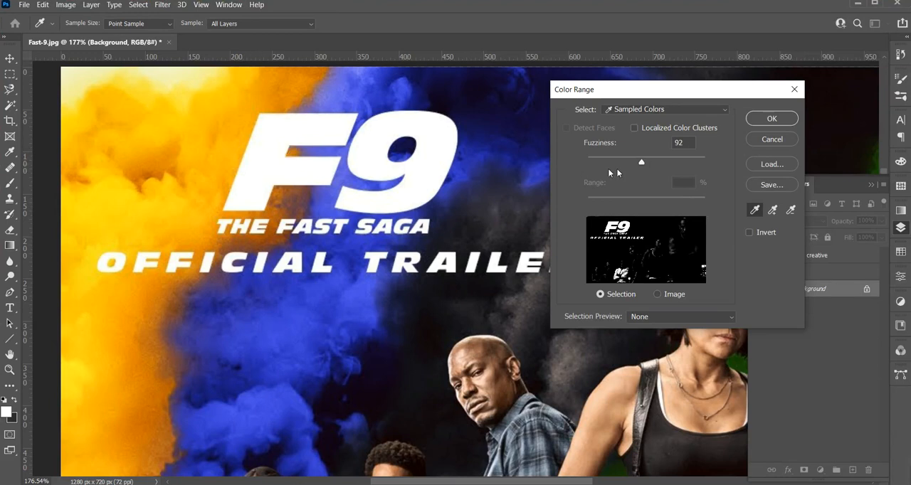
left_click_drag(644, 162, 655, 161)
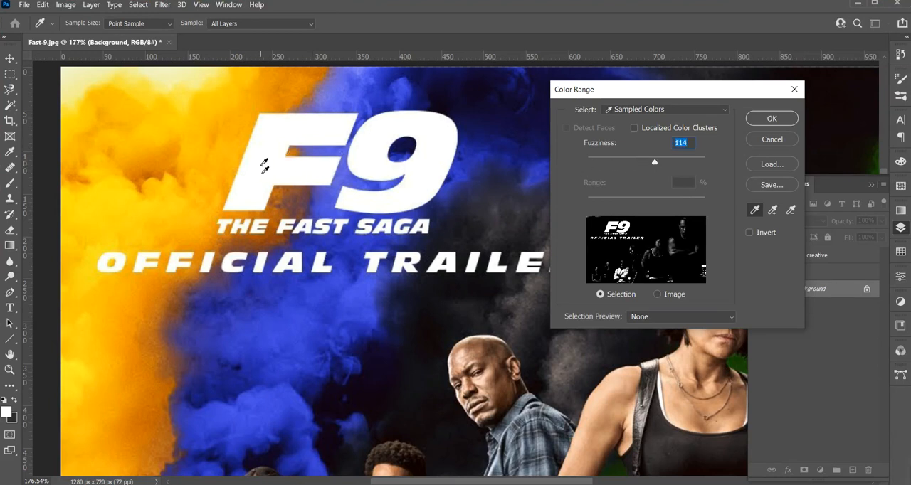
left_click(776, 119)
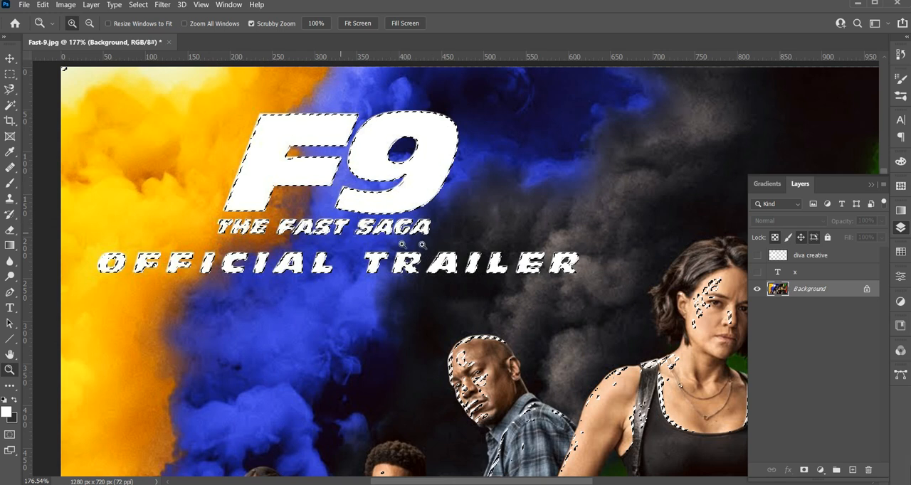
Subtract the areas covering the people and cars from the selection with the Rectangular Marquee, keeping only the title lettering selected
key("ctrl+minus")
key("ctrl+minus")
key("ctrl+minus")
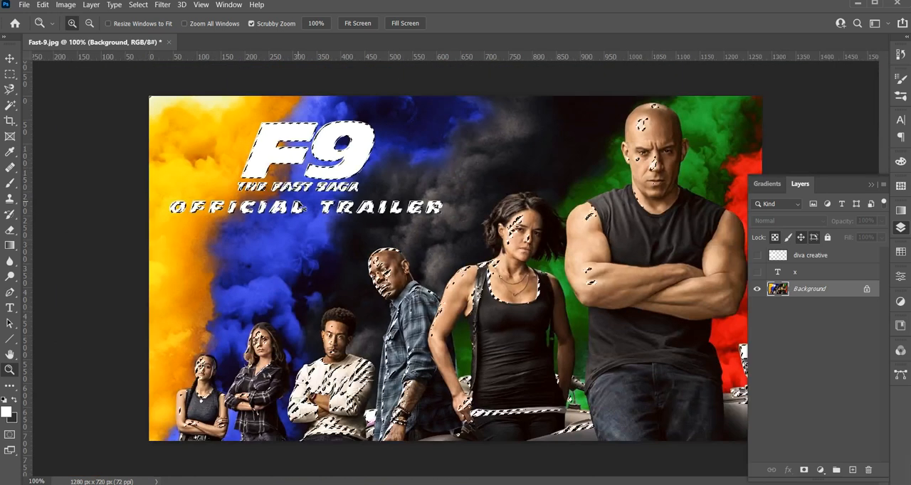
key("m")
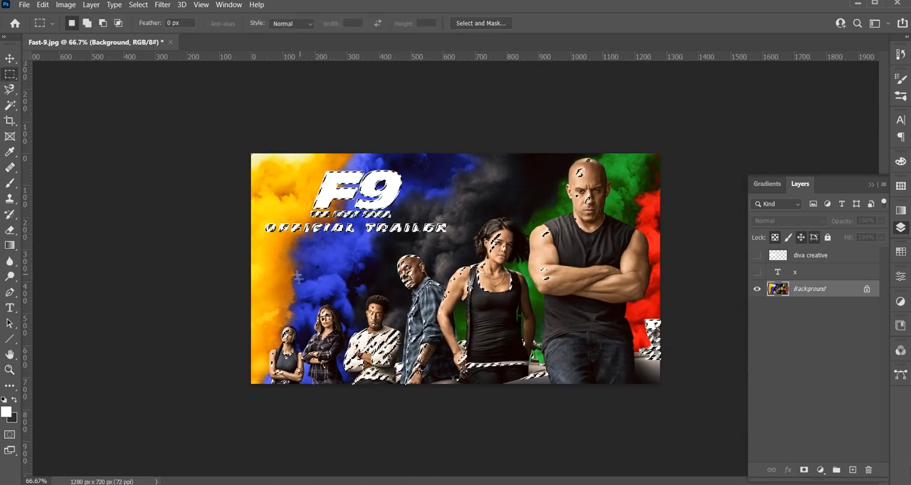
right_click(10, 74)
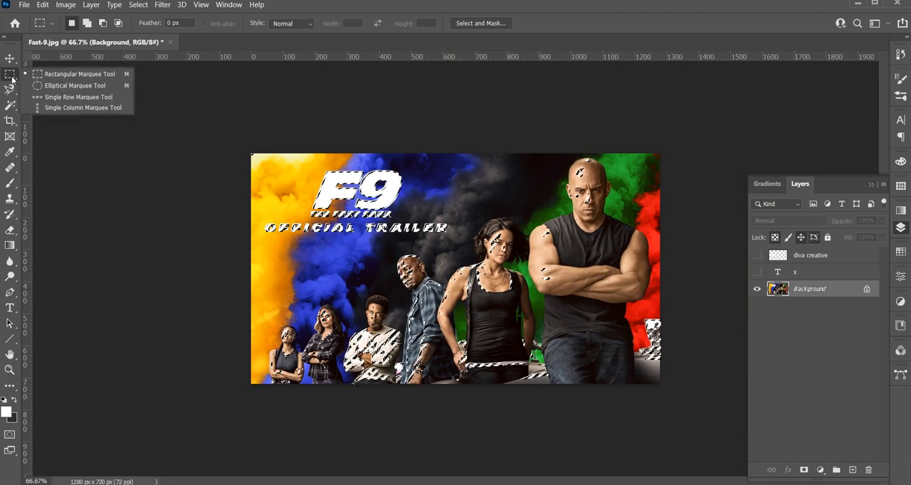
left_click(59, 82)
left_click(102, 23)
left_click_drag(245, 253, 625, 422)
left_click_drag(480, 156, 661, 384)
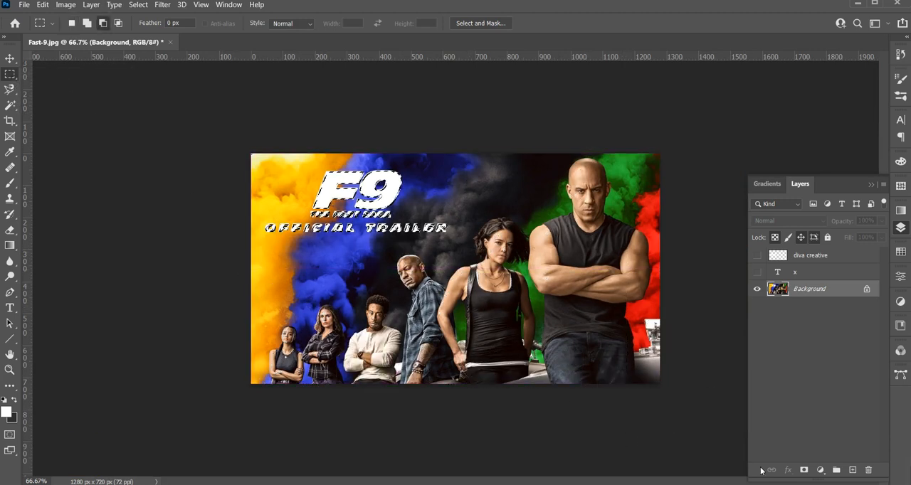
Expand the title lettering selection by 4 pixels so it covers the soft edges around the letters
key("z")
left_click_drag(320, 166, 388, 255)
left_click_drag(221, 404, 257, 399)
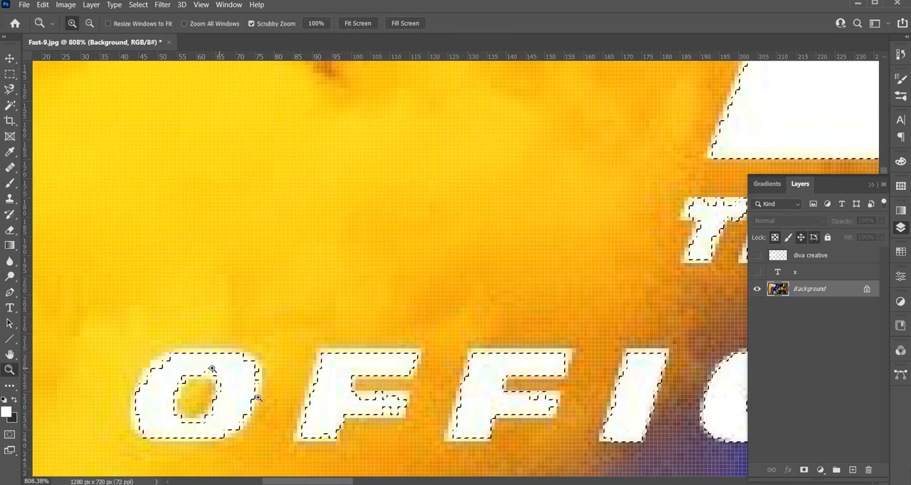
left_click(138, 4)
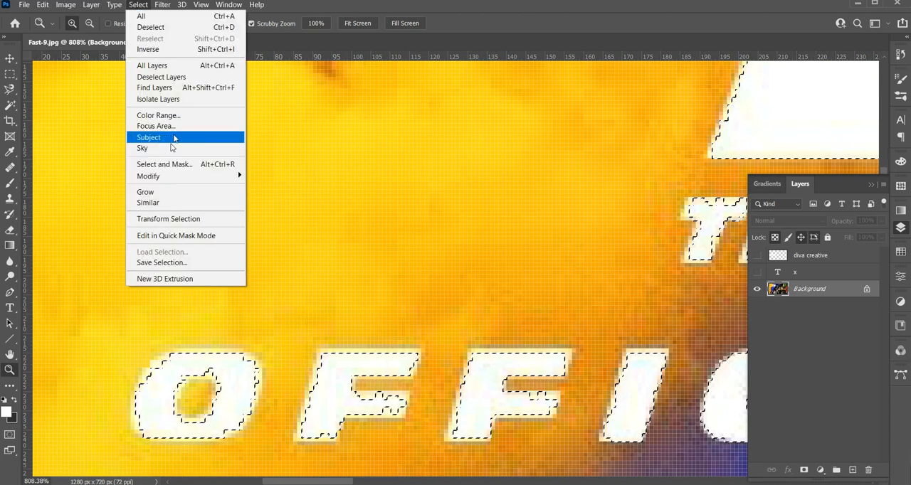
mouse_move(164, 177)
left_click(271, 199)
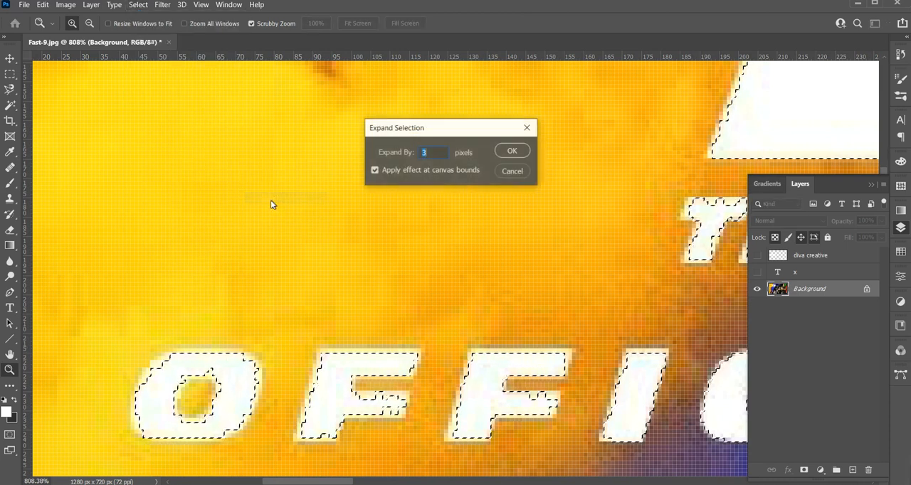
type("4")
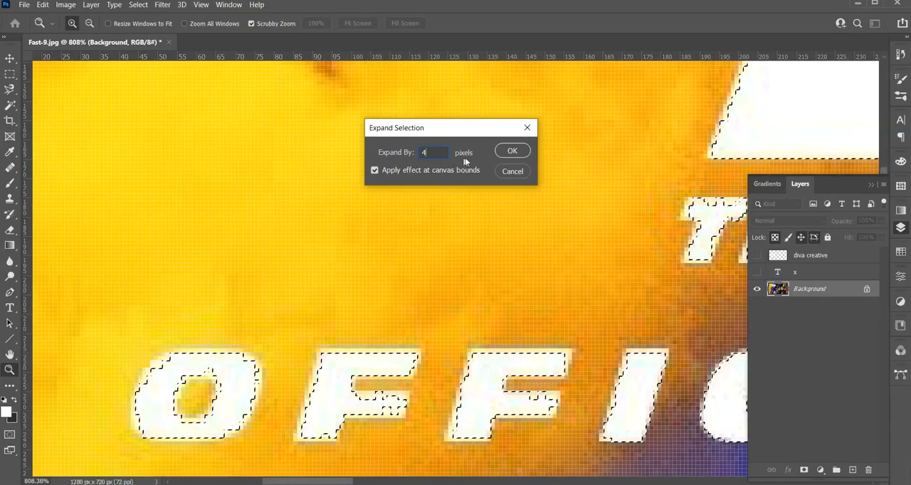
left_click(512, 151)
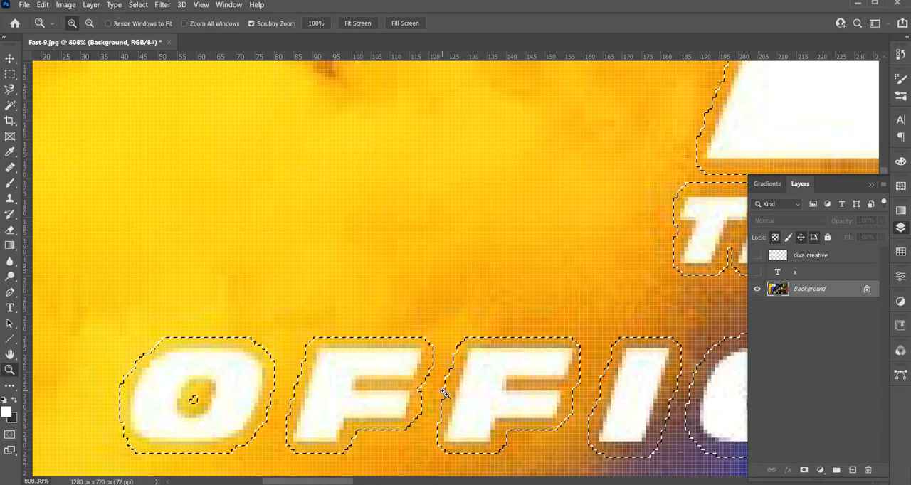
Fill the selected title lettering using Content-Aware contents with Color Adaptation, Normal mode and 100% opacity
left_click_drag(442, 388, 400, 372)
key("ctrl+minus")
key("ctrl+minus")
key("ctrl+minus")
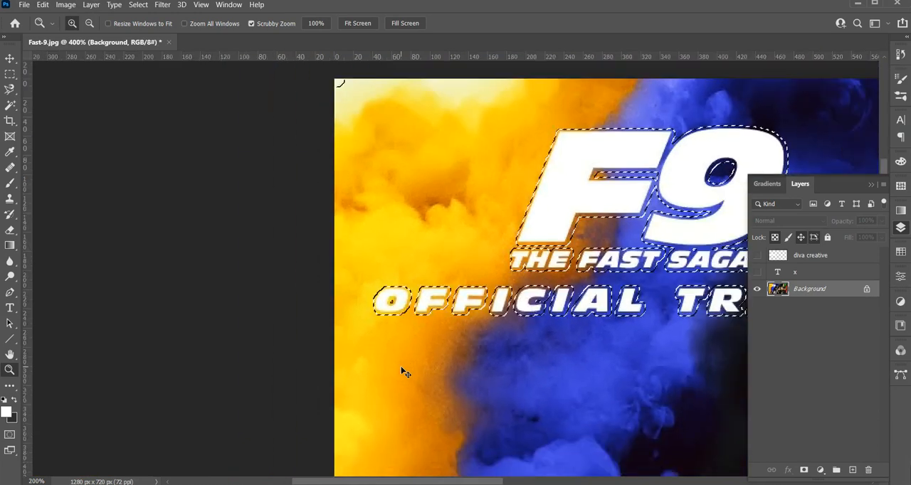
left_click_drag(213, 102, 309, 193)
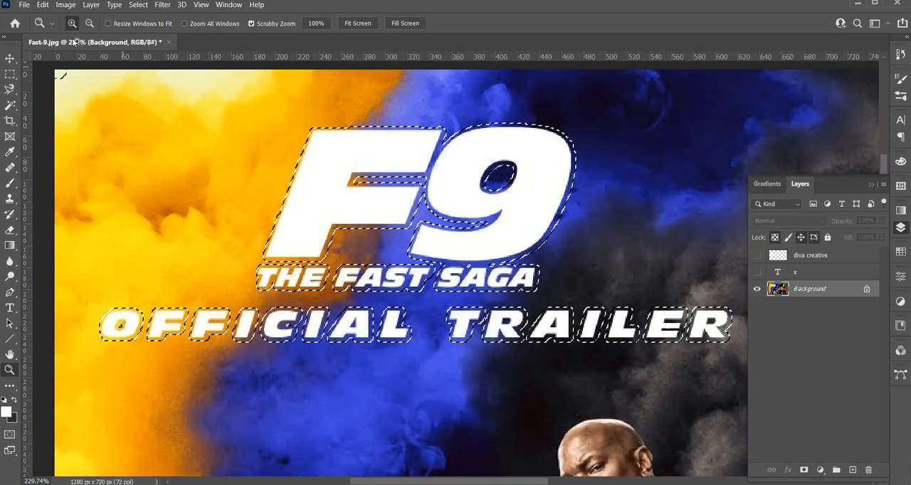
left_click(43, 5)
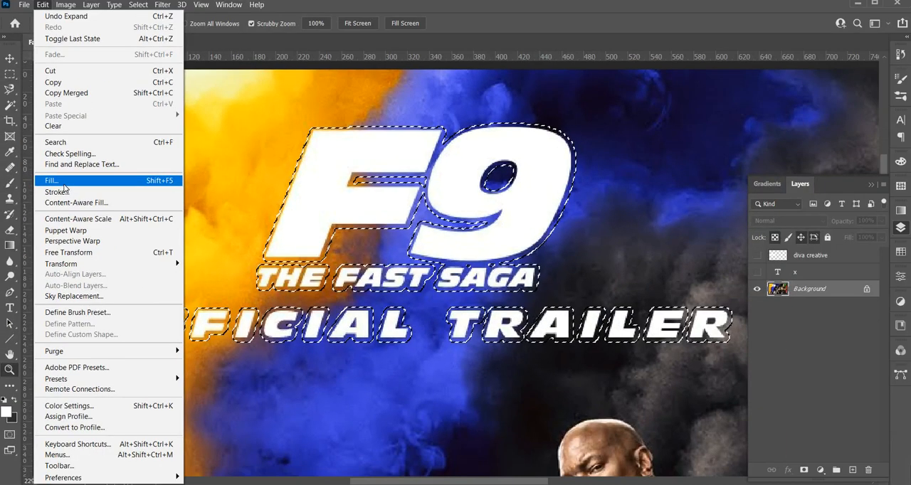
left_click(64, 184)
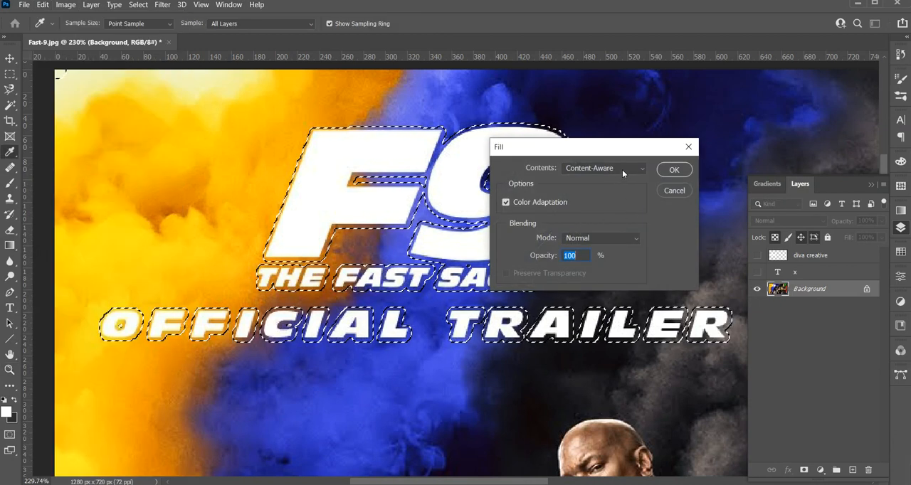
left_click(622, 169)
left_click(606, 180)
left_click(610, 169)
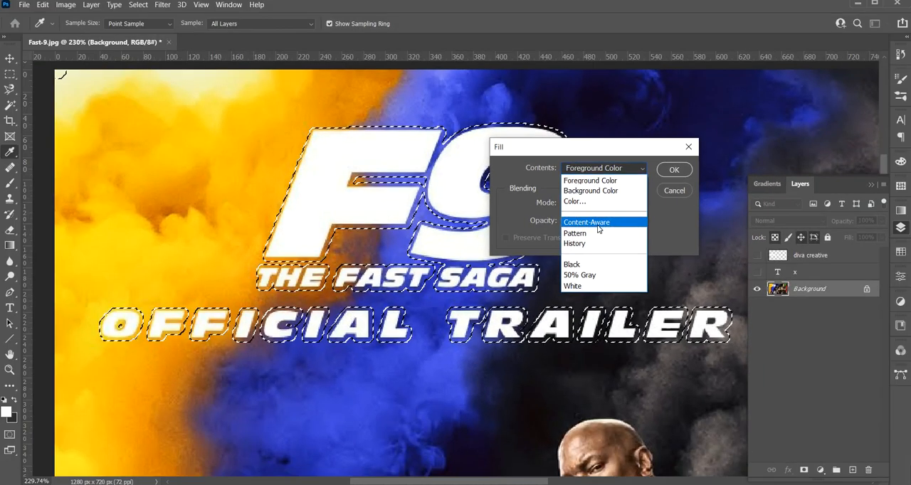
left_click(596, 224)
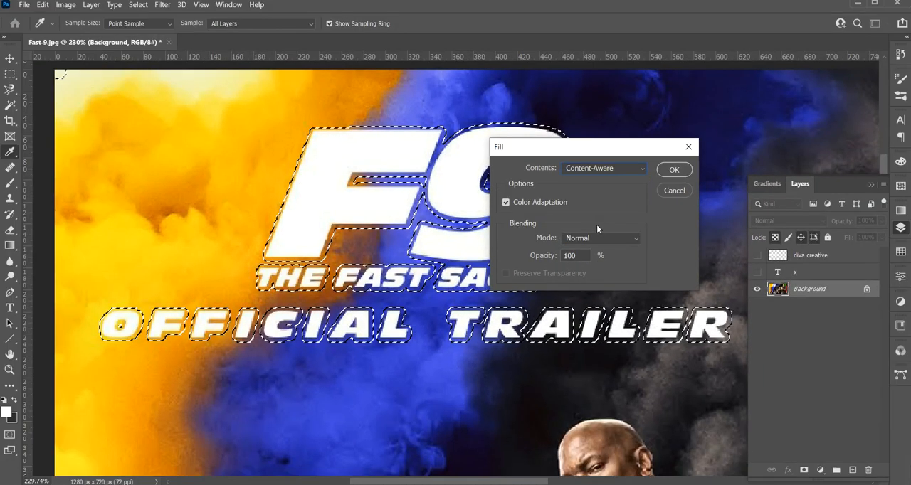
left_click(673, 171)
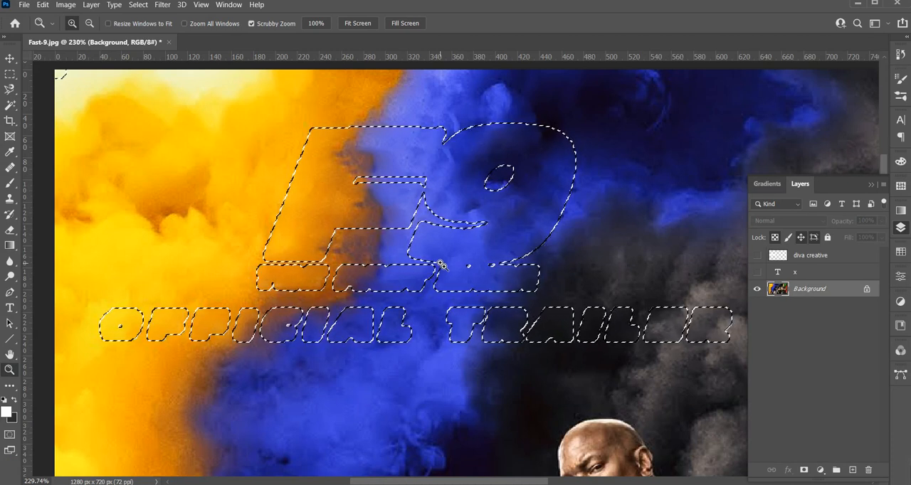
Deselect the title lettering area on the whole poster
key("ctrl+0")
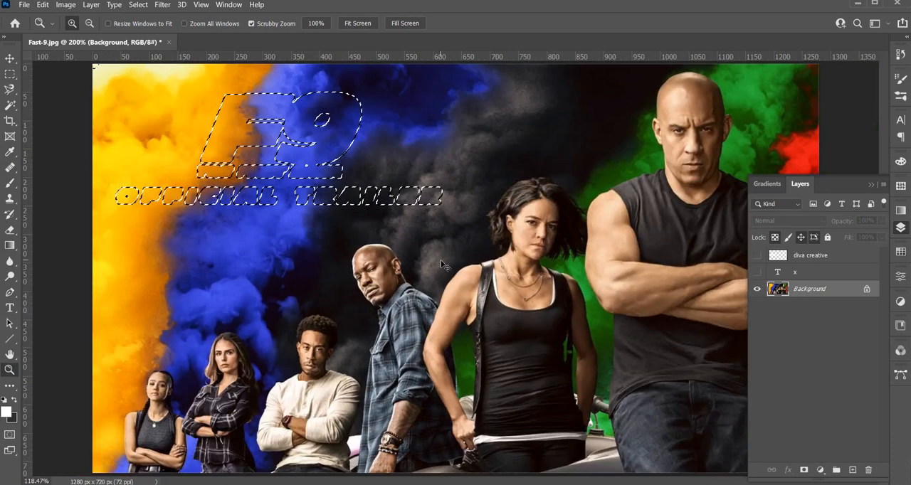
left_click(136, 5)
left_click(178, 27)
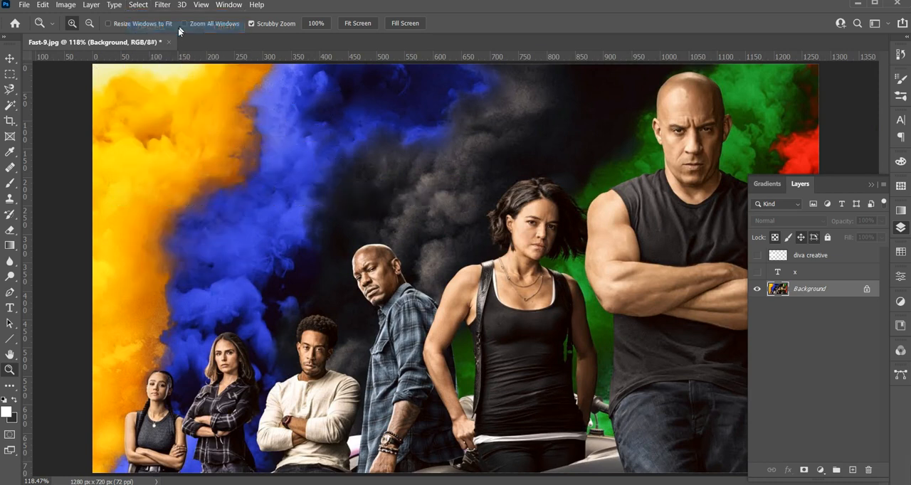
Show the diva creative layer and move its OK logo up to the area where the F9 title was
left_click(758, 258)
left_click(758, 258)
left_click(785, 260)
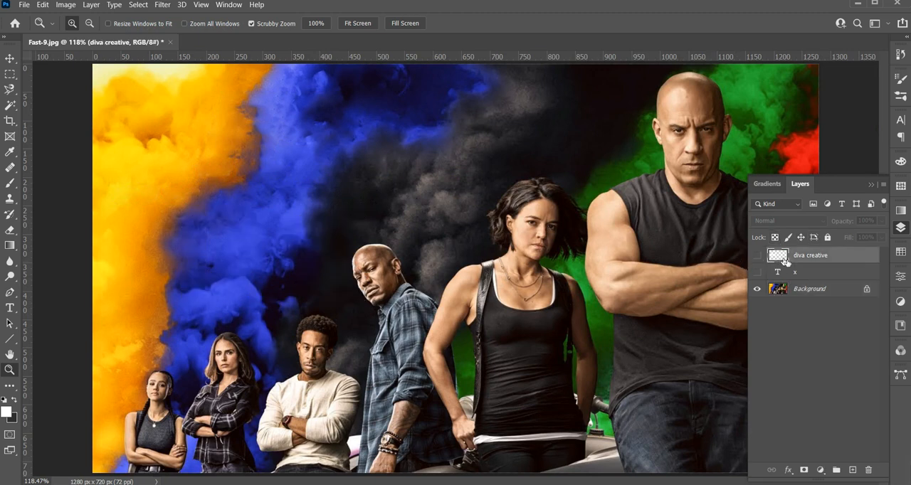
left_click(760, 257)
key("v")
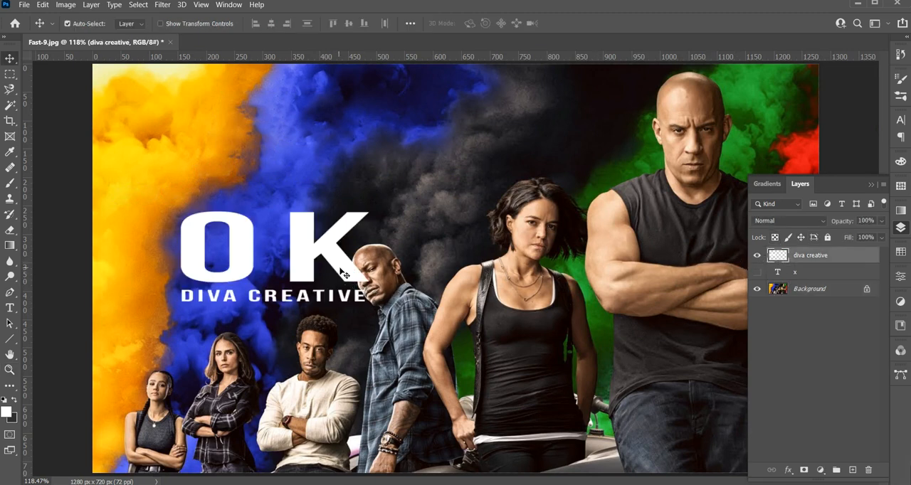
left_click_drag(346, 269, 373, 162)
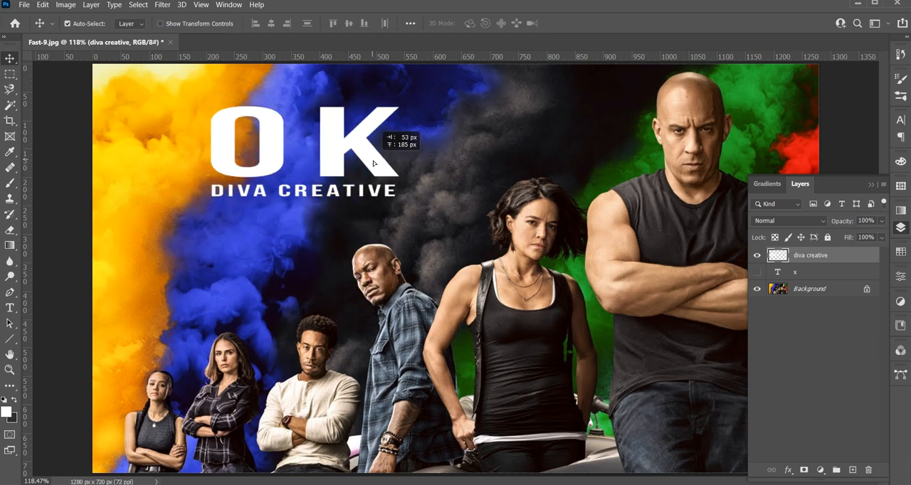
Compare the poster with and without the diva creative layer, leaving the layer shown
left_click(759, 258)
left_click(759, 258)
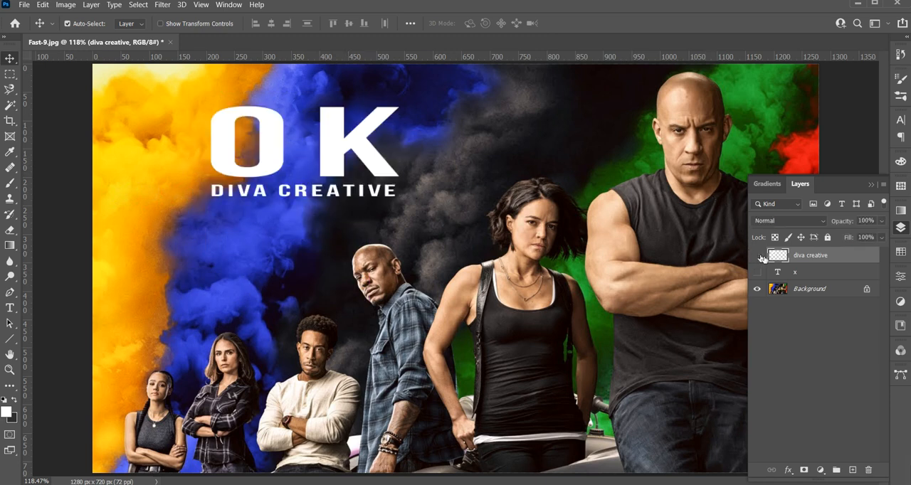
left_click(760, 257)
left_click(760, 257)
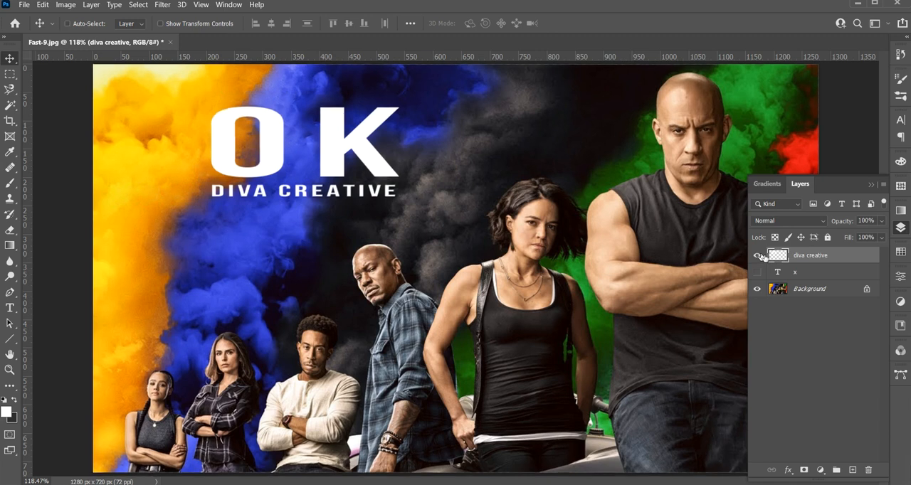
key("ctrl+minus")
key("ctrl+minus")
left_click(760, 257)
left_click(761, 257)
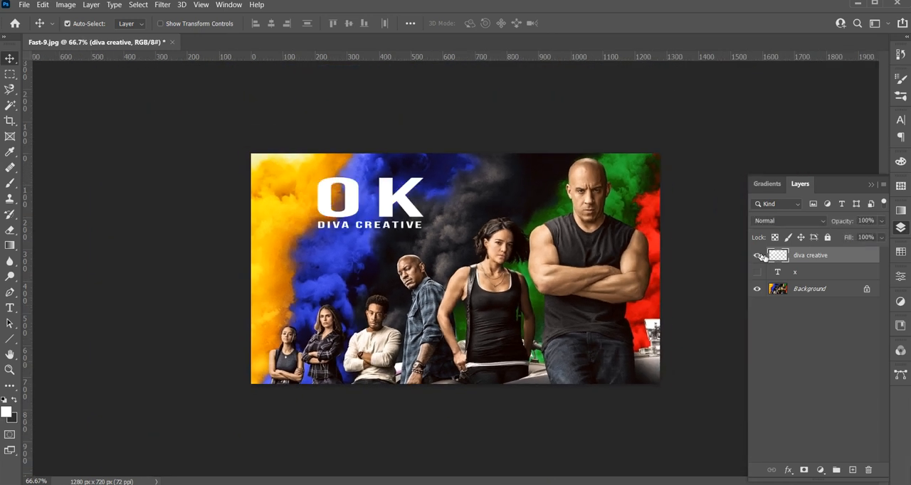
left_click(760, 257)
left_click(760, 257)
left_click(760, 257)
left_click(760, 257)
left_click(760, 256)
key("z")
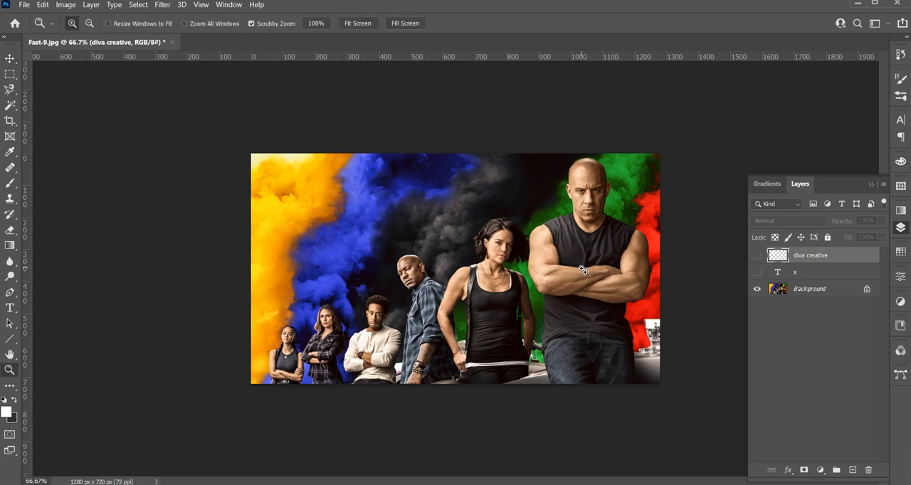
left_click(754, 256)
Add the white text "THANKS YOU!" in UTM Bebas Regular, 72 pt, below the DIVA CREATIVE line
left_click_drag(617, 301, 629, 308)
left_click_drag(631, 311, 611, 308)
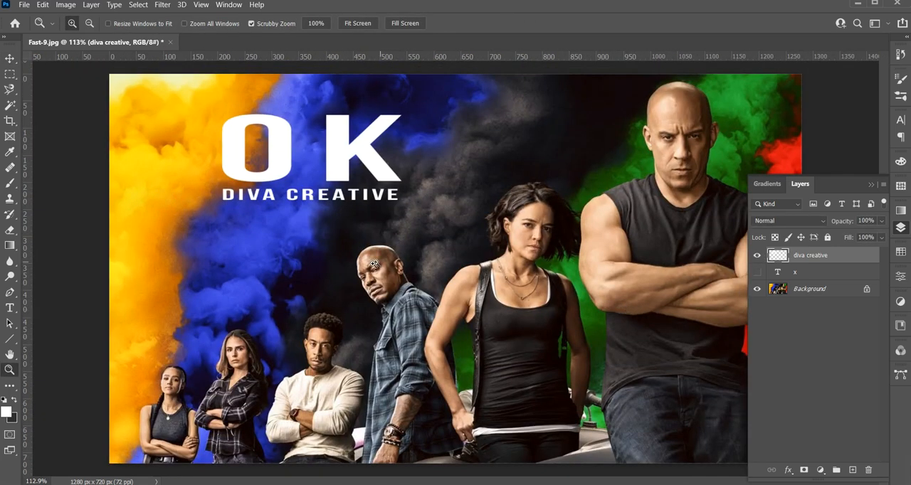
key("t")
left_click(264, 242)
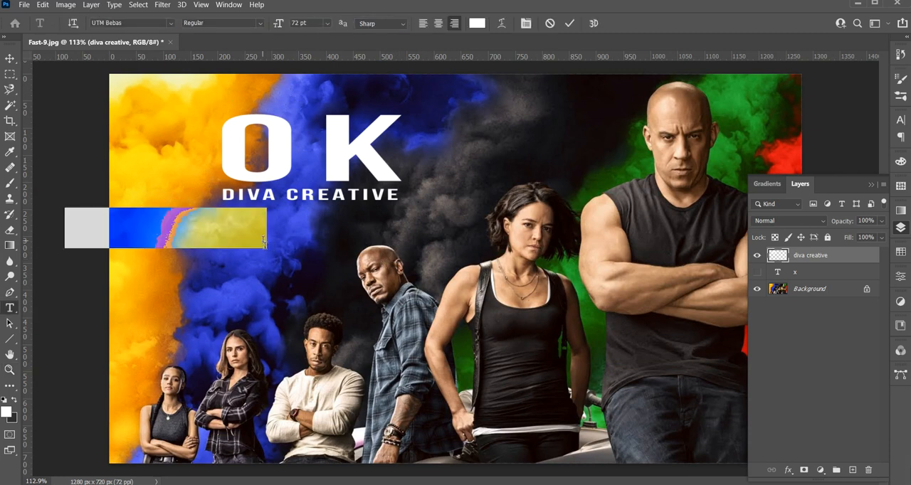
type("THANKS")
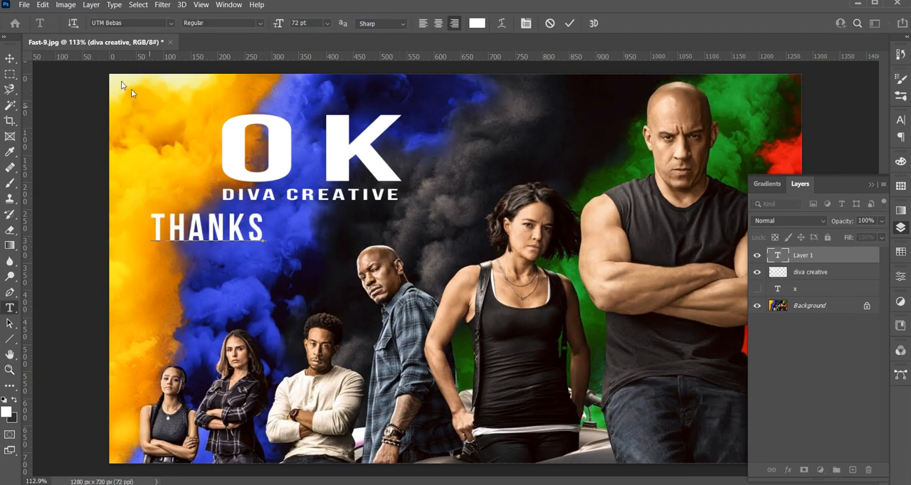
type(" YOU")
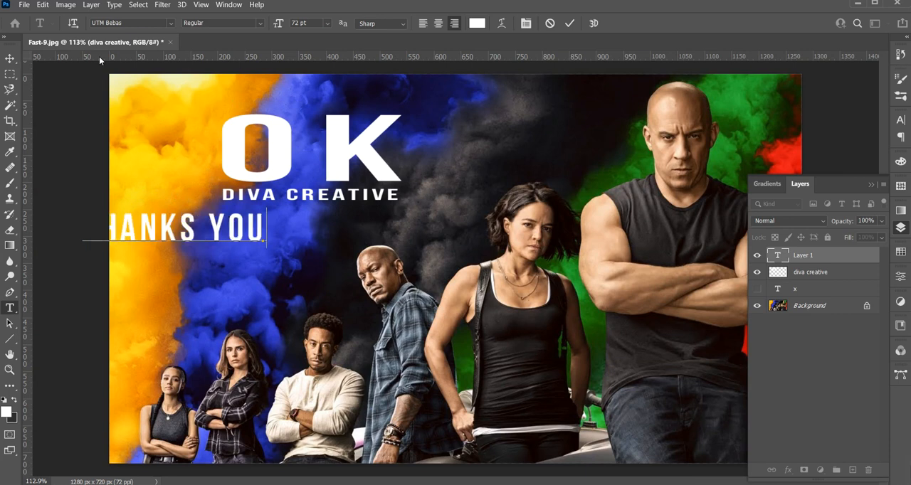
type("!")
left_click(10, 59)
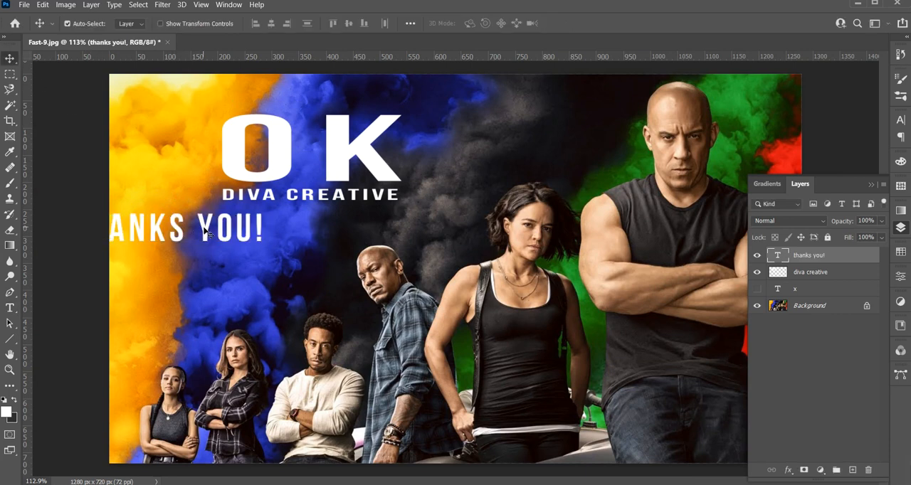
Move the THANKS YOU! text under DIVA CREATIVE and scale it to 92.21%, about 333 px wide, matching the logo's width
left_click_drag(205, 232, 401, 227)
key("ctrl+t")
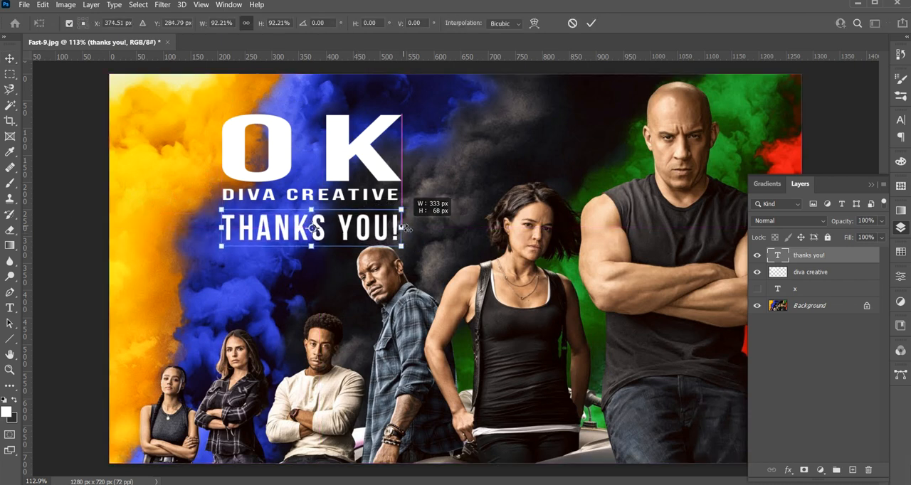
key("Return")
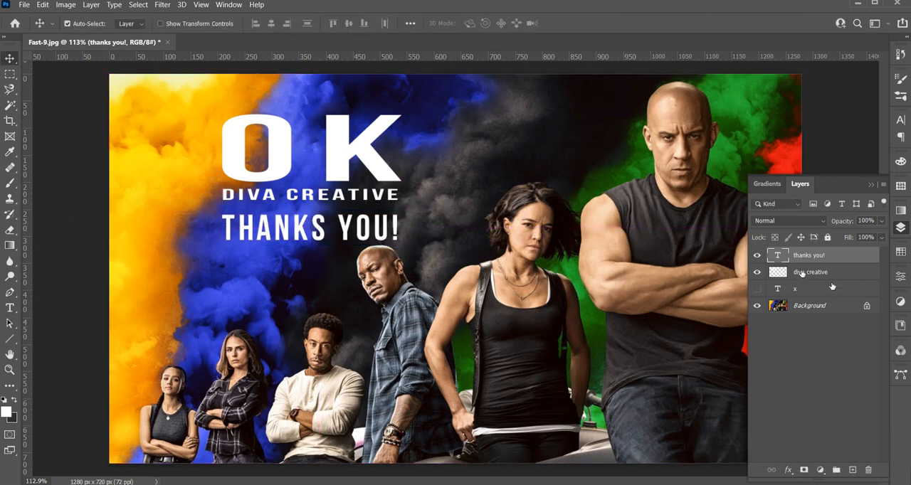
Compare the poster with and without the THANKS YOU! text, leaving that text layer hidden
left_click(759, 256)
left_click(758, 256)
left_click(759, 256)
left_click(759, 257)
left_click(759, 257)
left_click(759, 256)
left_click(758, 256)
left_click(759, 256)
left_click(759, 257)
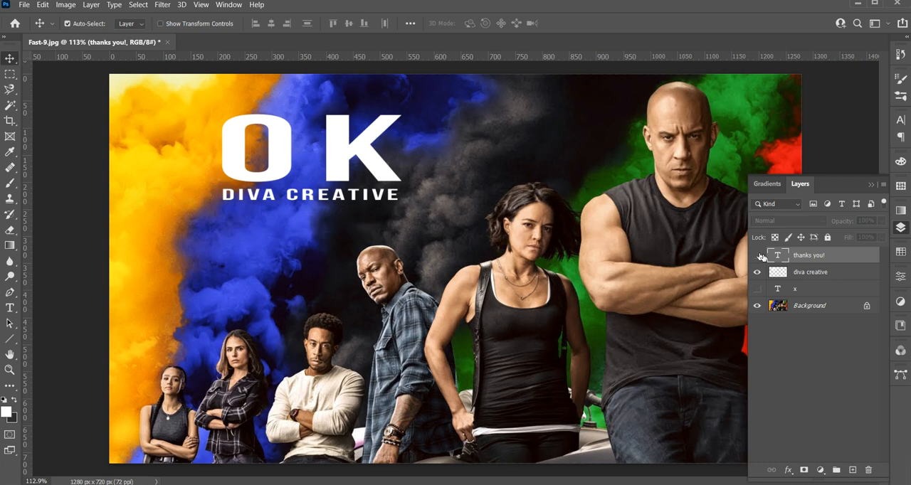
left_click(759, 257)
left_click(758, 257)
key("ctrl+1")
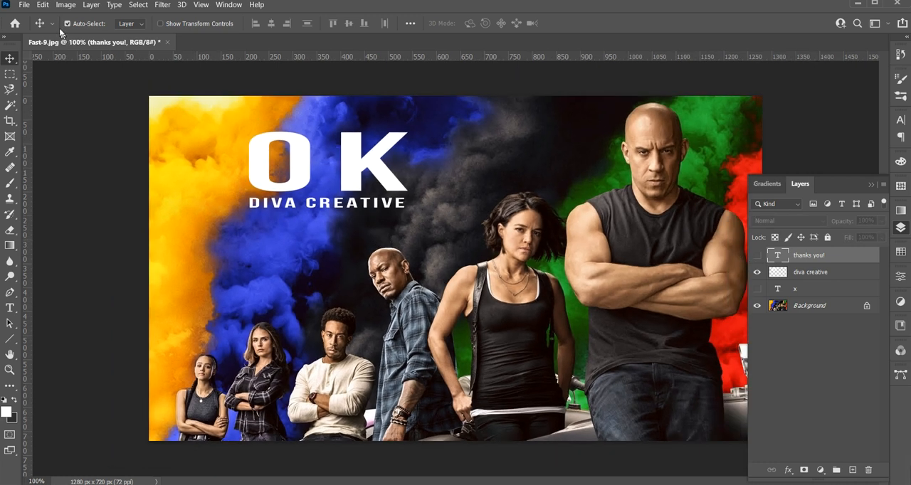
Save the poster as the JPEG Fast-9 in the Share English folder, replacing the existing file, with quality 12 and Progressive format
left_click(24, 5)
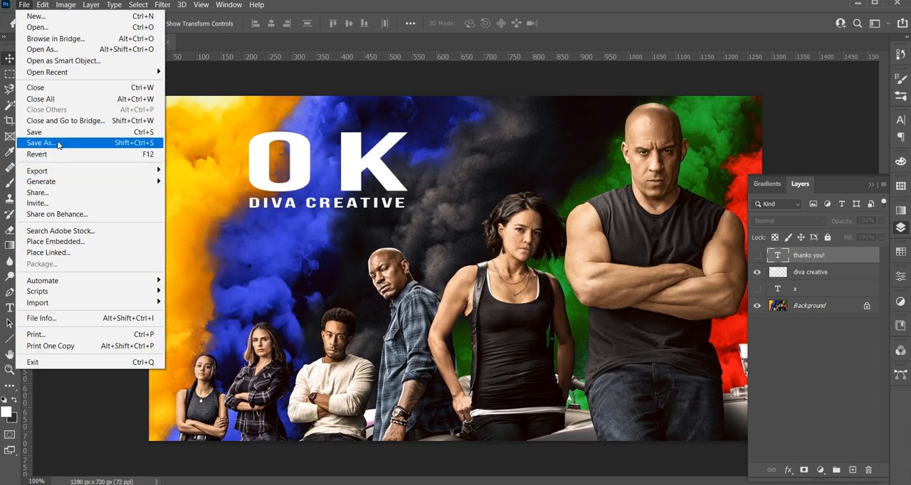
left_click(56, 143)
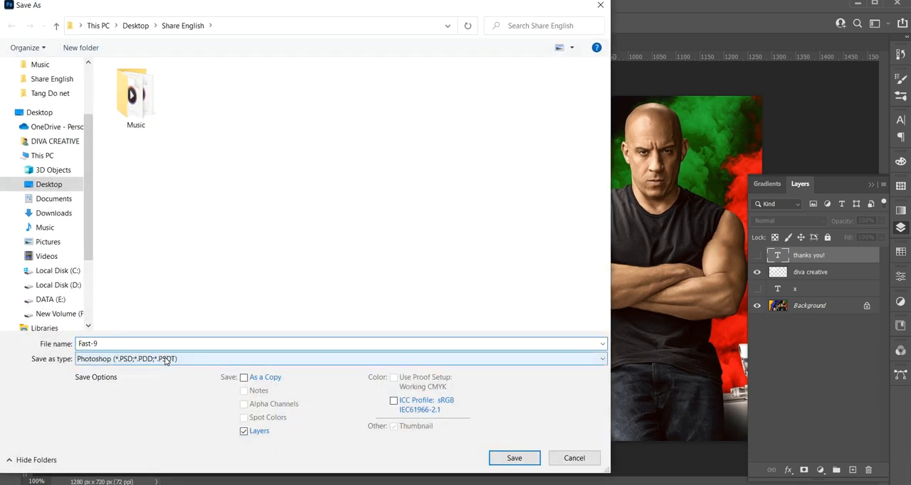
left_click(167, 360)
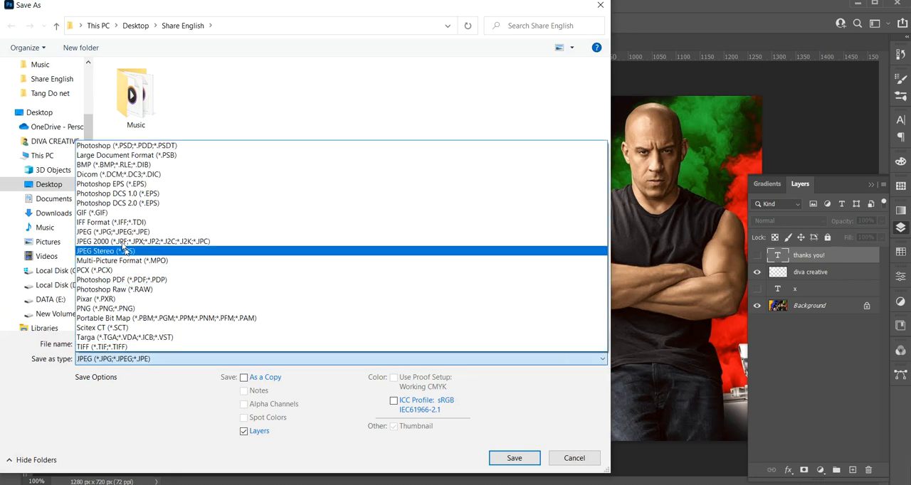
left_click(114, 232)
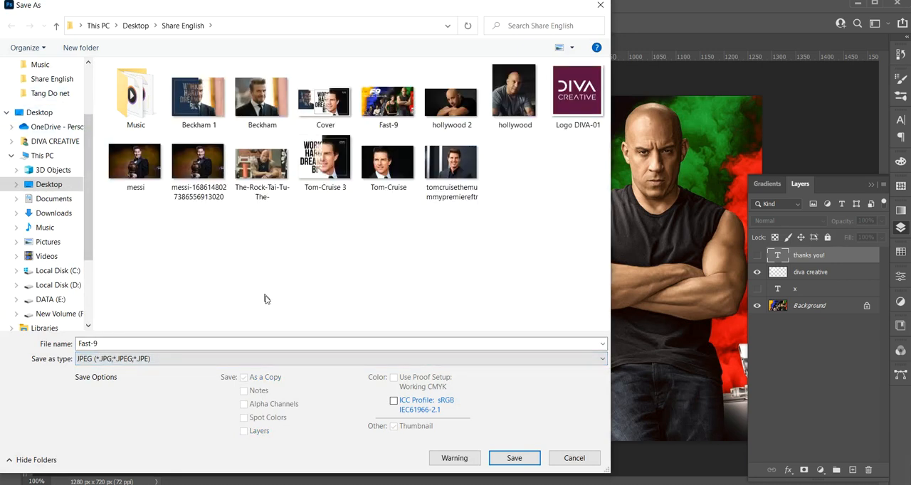
left_click(509, 457)
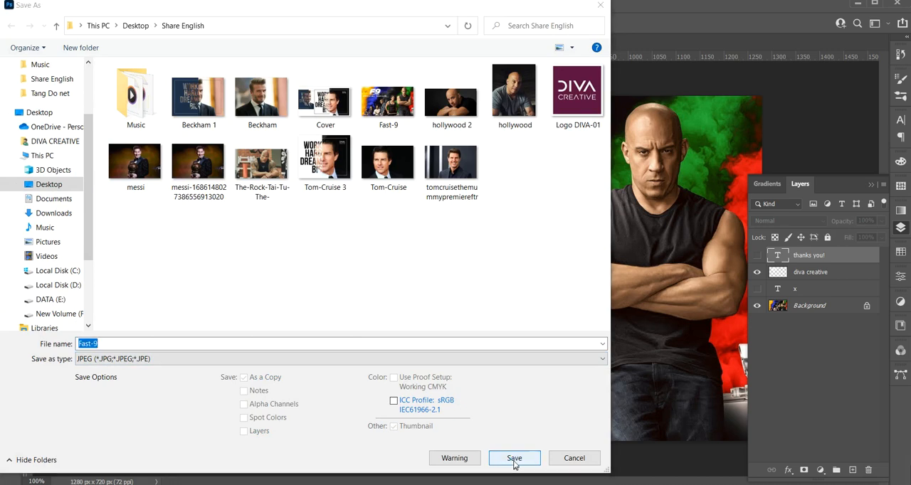
left_click(484, 251)
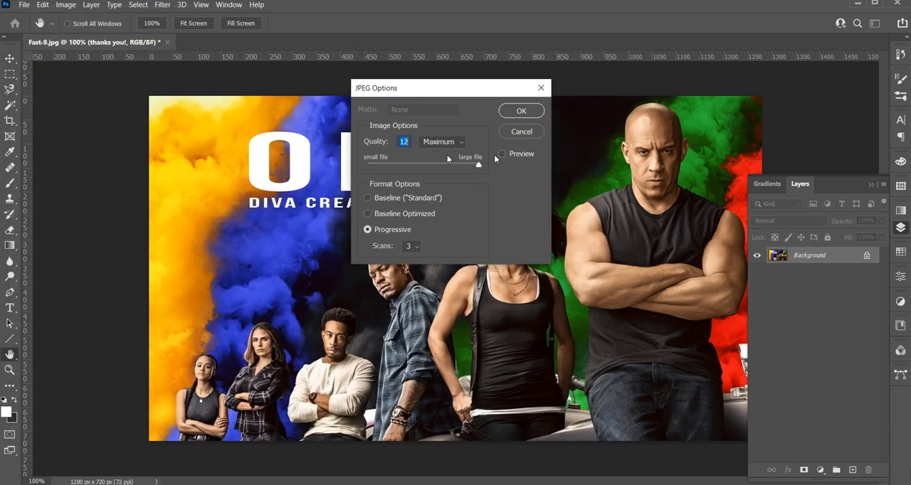
left_click(522, 112)
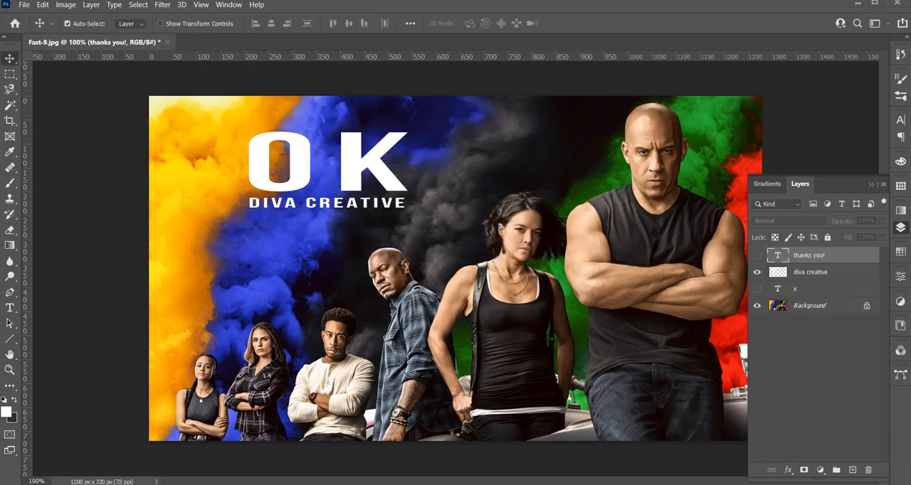
mouse_move(178, 482)
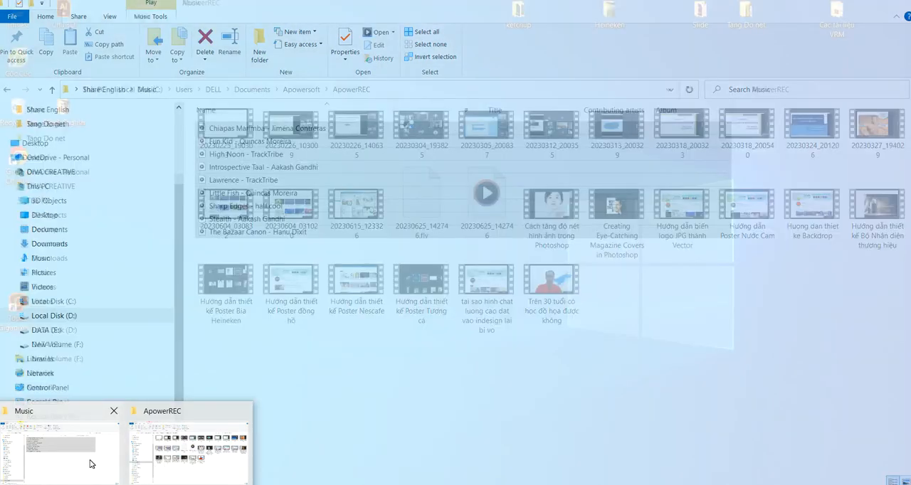
left_click(90, 462)
key("alt+Tab")
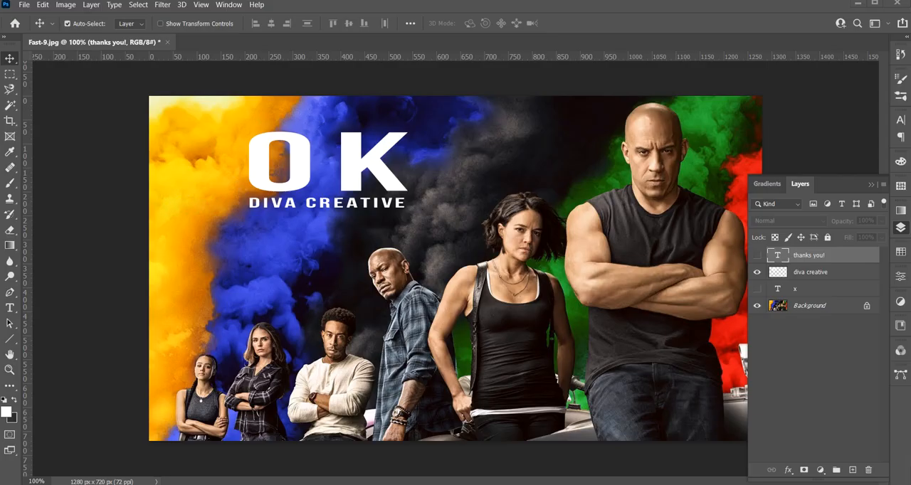
mouse_move(819, 459)
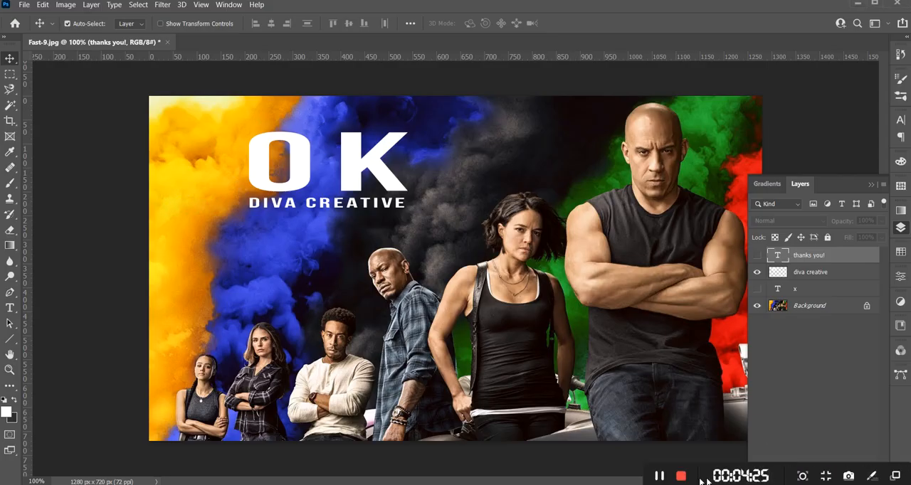